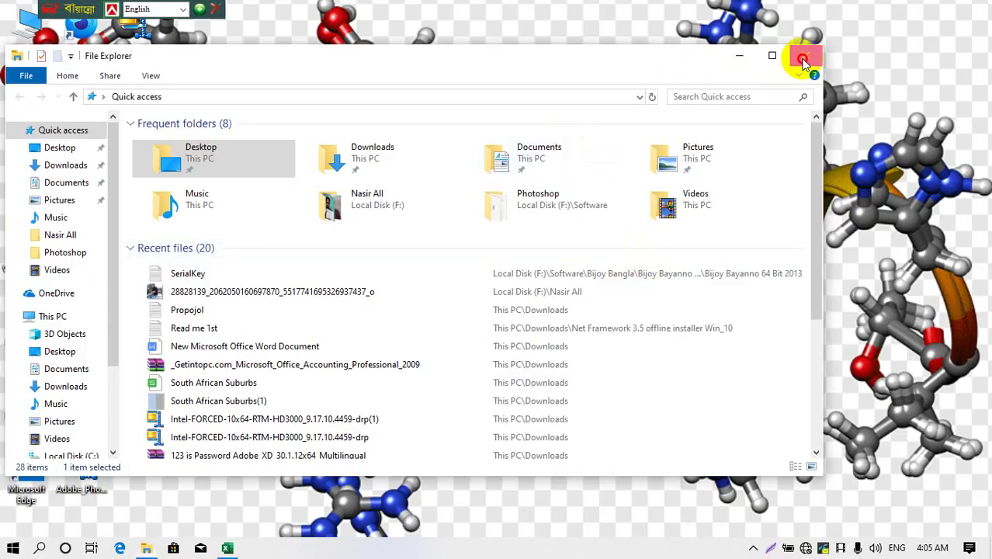
# Step: Close Quick access and open the Adobe Photoshop CS 8.0 folder, repositioning its window
pyautogui.click(805, 63)
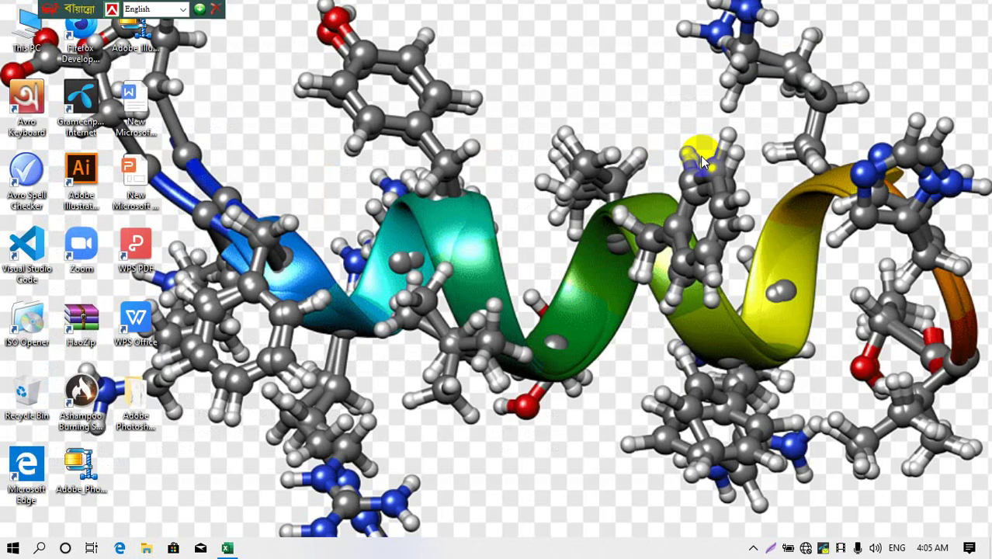
pyautogui.click(146, 410)
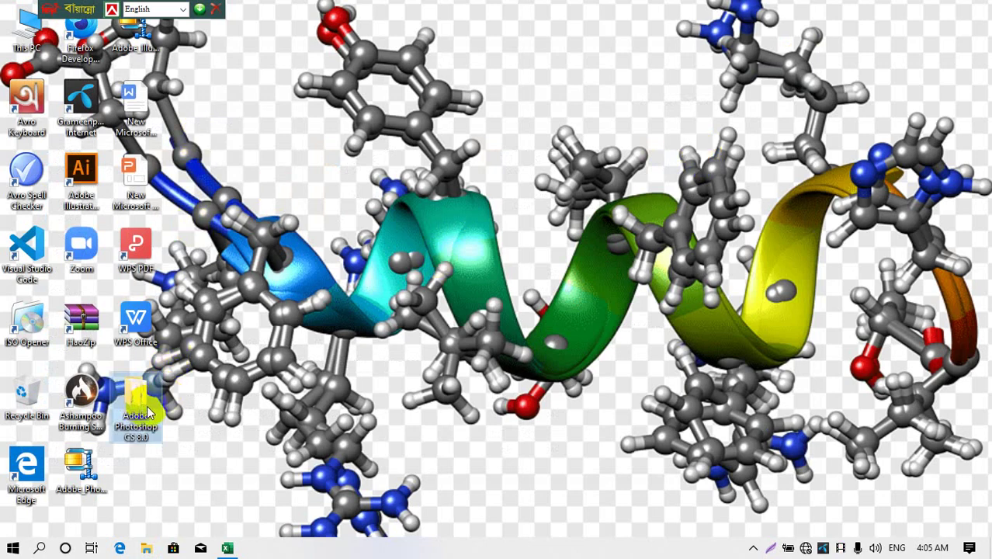
pyautogui.doubleClick(150, 412)
pyautogui.moveTo(377, 63); pyautogui.dragTo(535, 91)
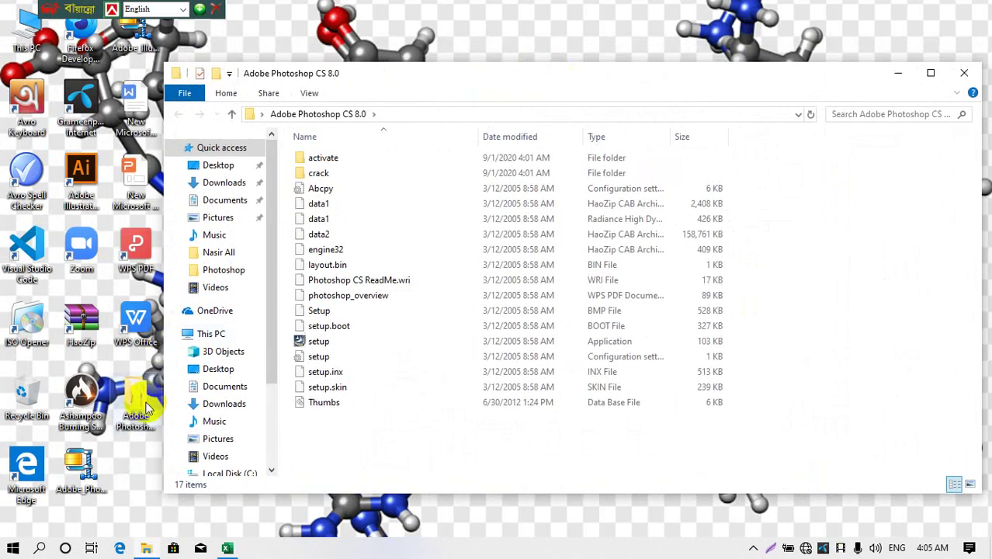
pyautogui.moveTo(494, 87)
pyautogui.mouseDown()
pyautogui.moveTo(444, 76)
pyautogui.moveTo(425, 85)
pyautogui.mouseUp()
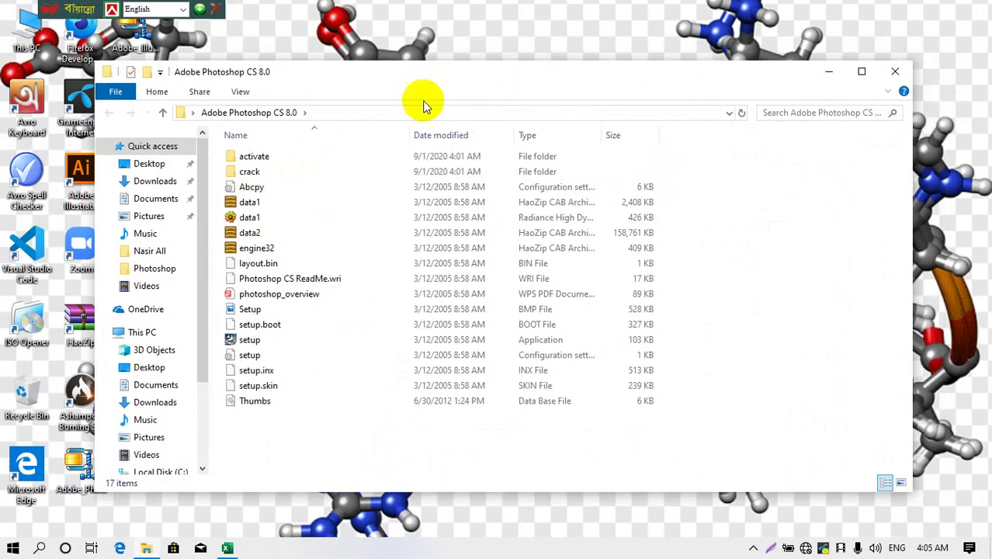
# Step: Close the folder window, leave its name unchanged, and select the Adobe Illustrator 2020 archive
pyautogui.click(754, 547)
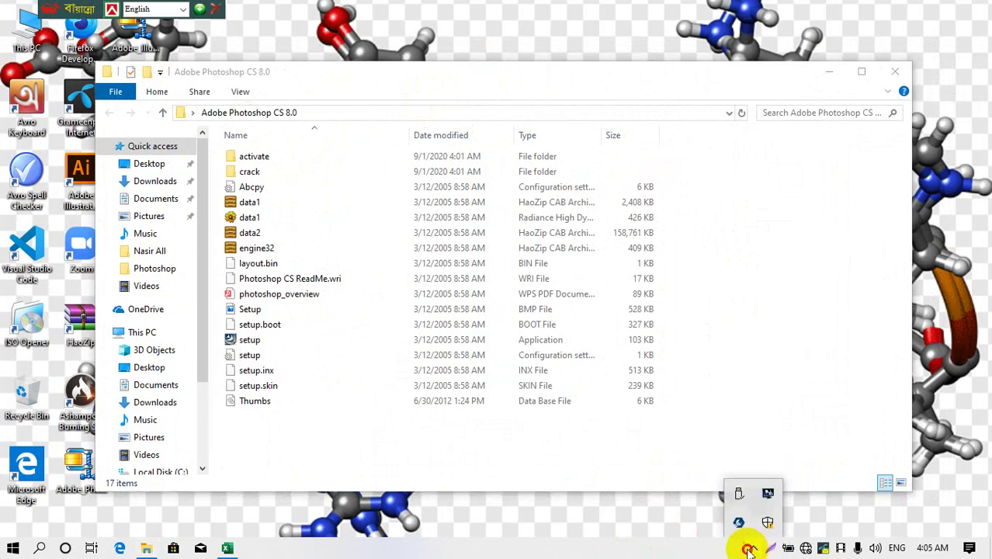
pyautogui.click(825, 536)
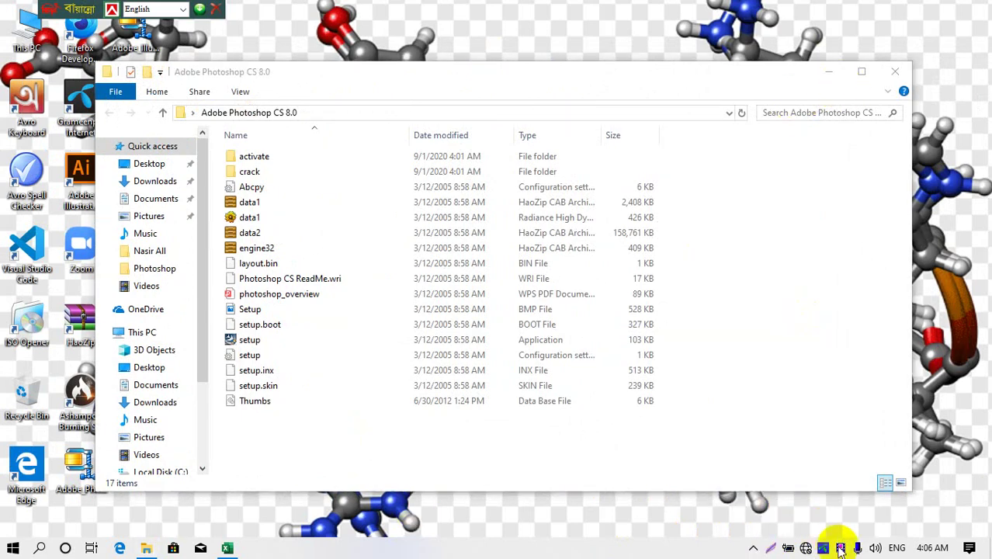
pyautogui.click(893, 72)
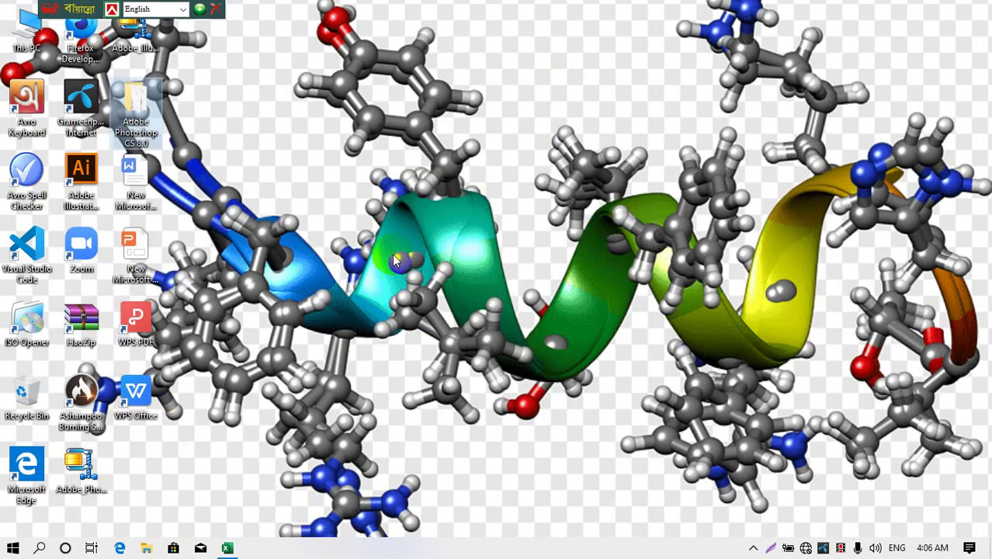
pyautogui.click(145, 120)
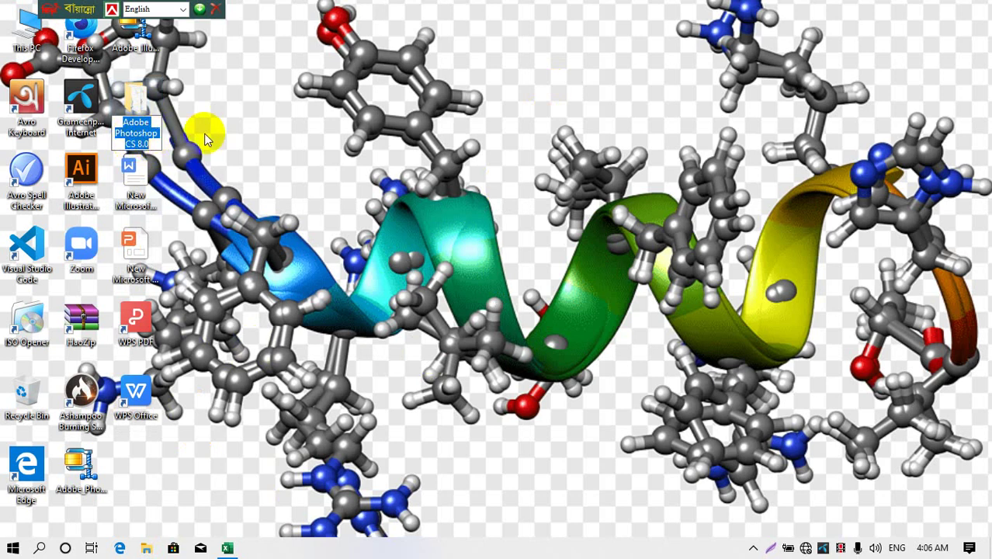
pyautogui.click(205, 133)
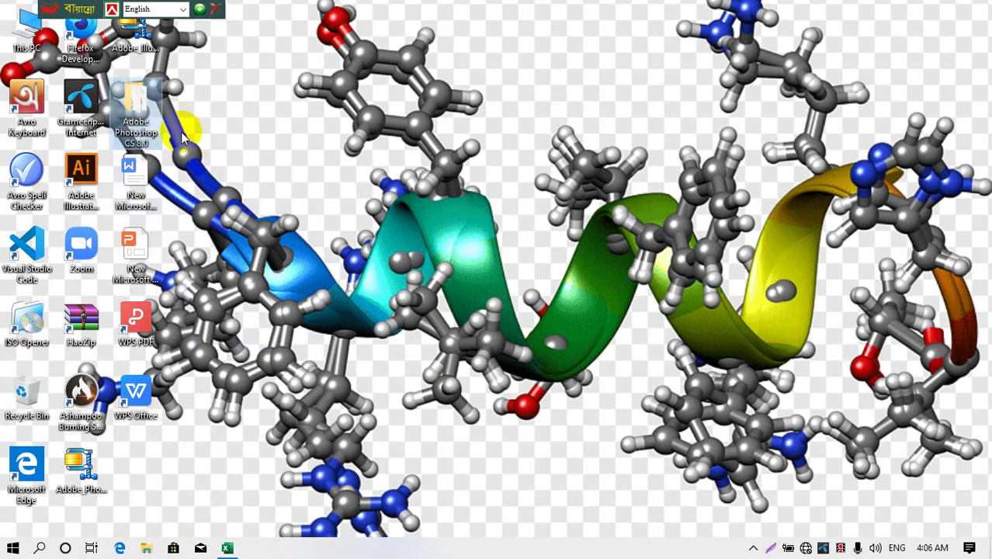
pyautogui.click(132, 48)
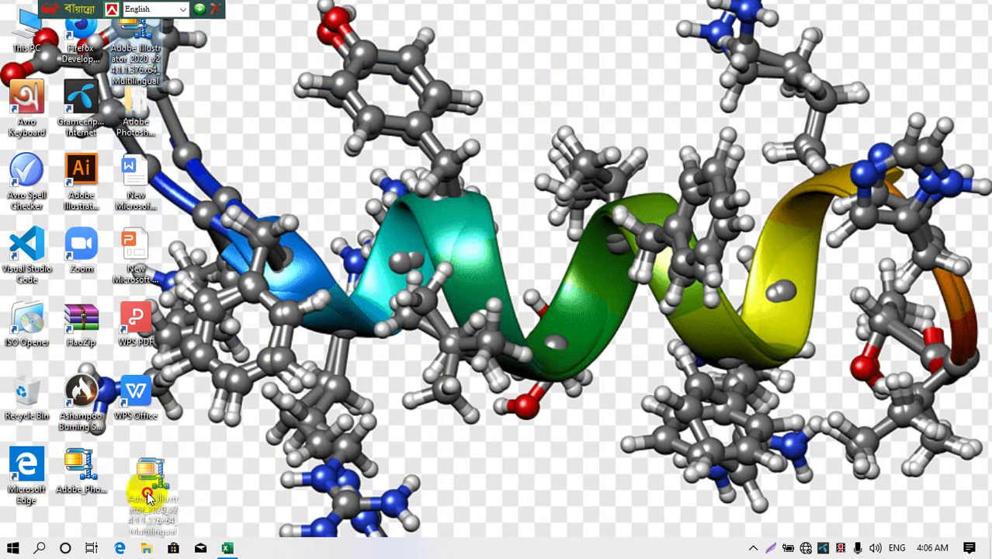
pyautogui.rightClick(129, 42)
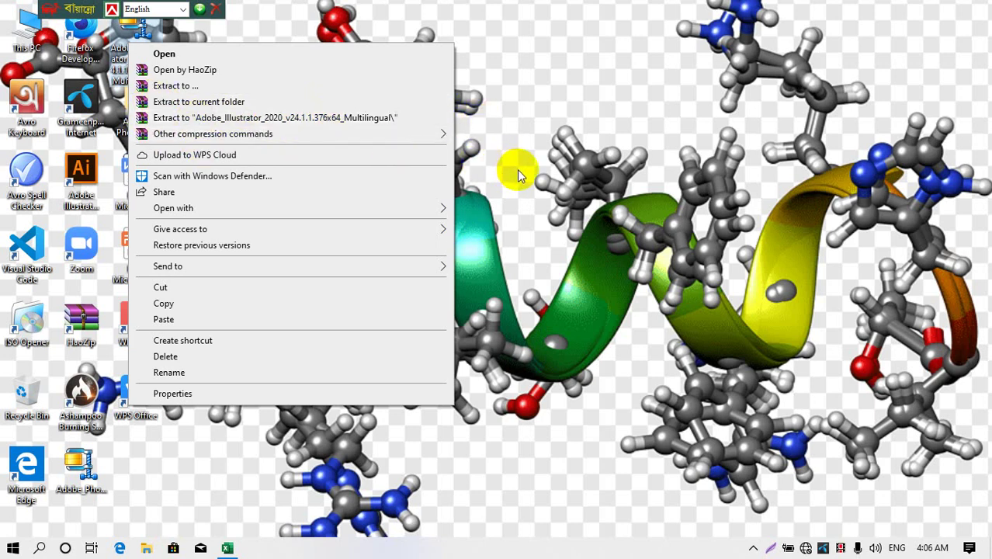
pyautogui.click(542, 172)
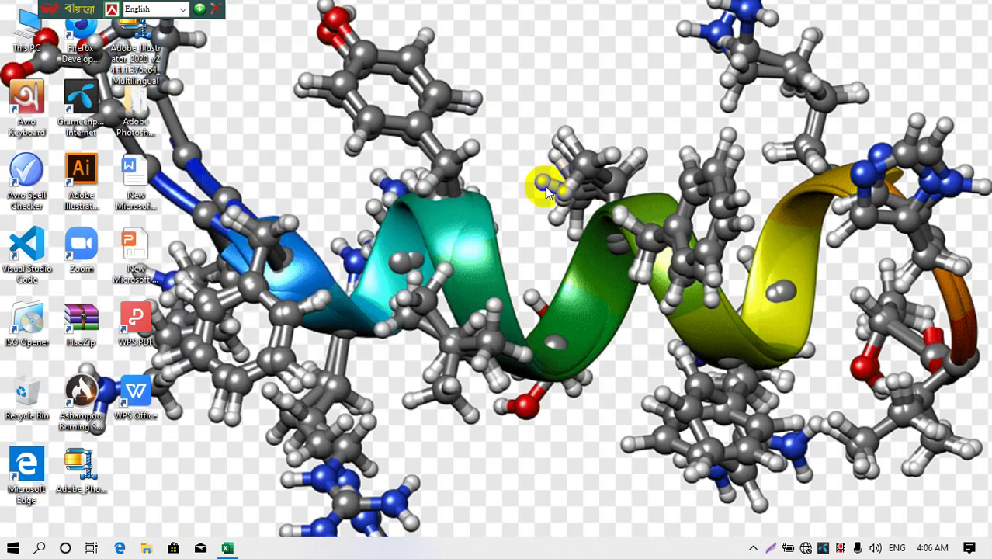
pyautogui.click(142, 109)
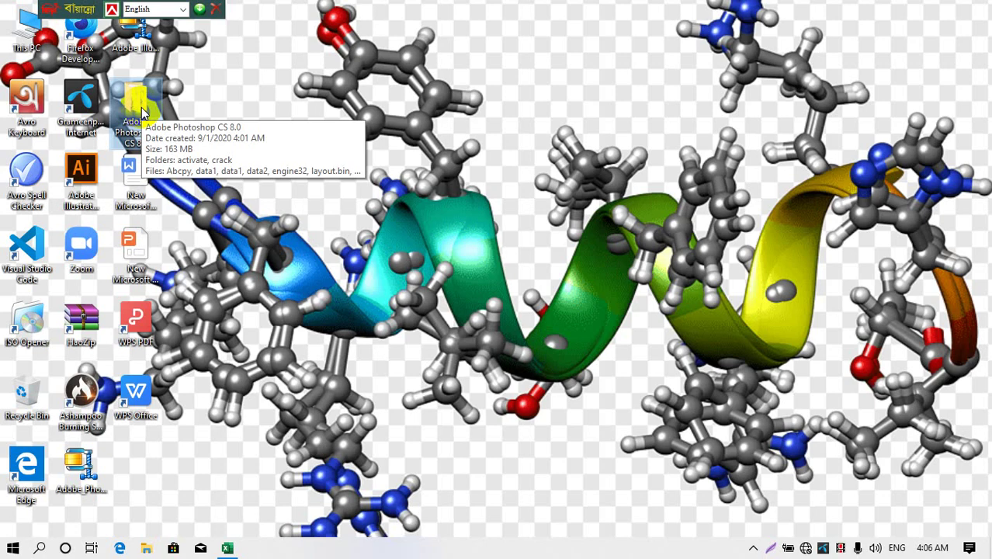
pyautogui.click(142, 111)
# Step: Open the Adobe Photoshop CS 8.0 folder and select its setup application
pyautogui.doubleClick(141, 111)
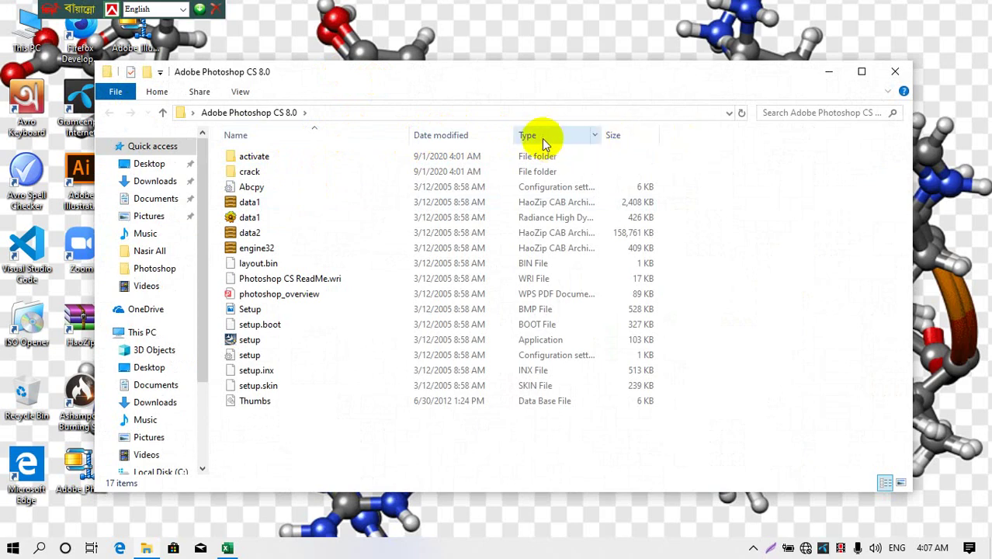
pyautogui.click(538, 340)
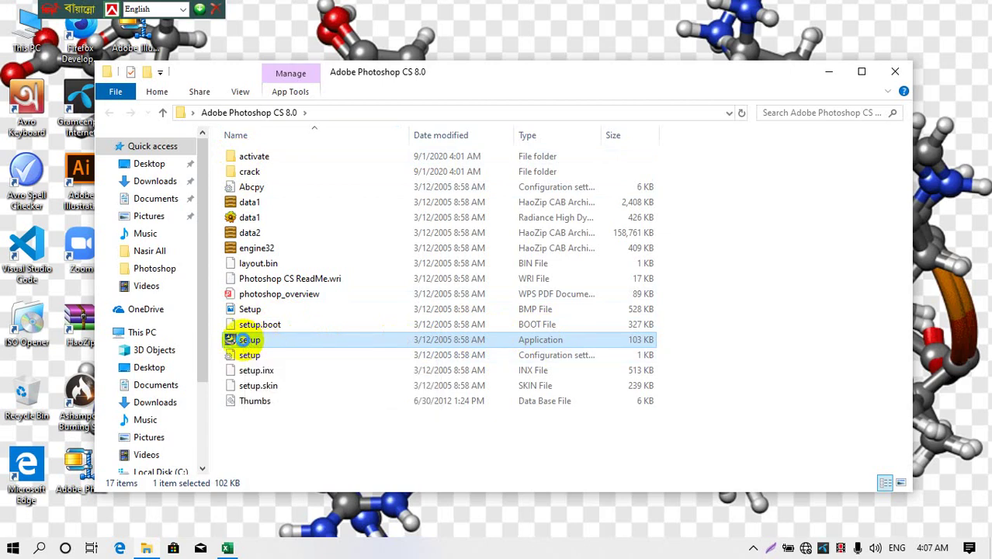
# Step: Launch the setup application from its right-click menu and let the InstallShield Wizard prepare
pyautogui.rightClick(246, 345)
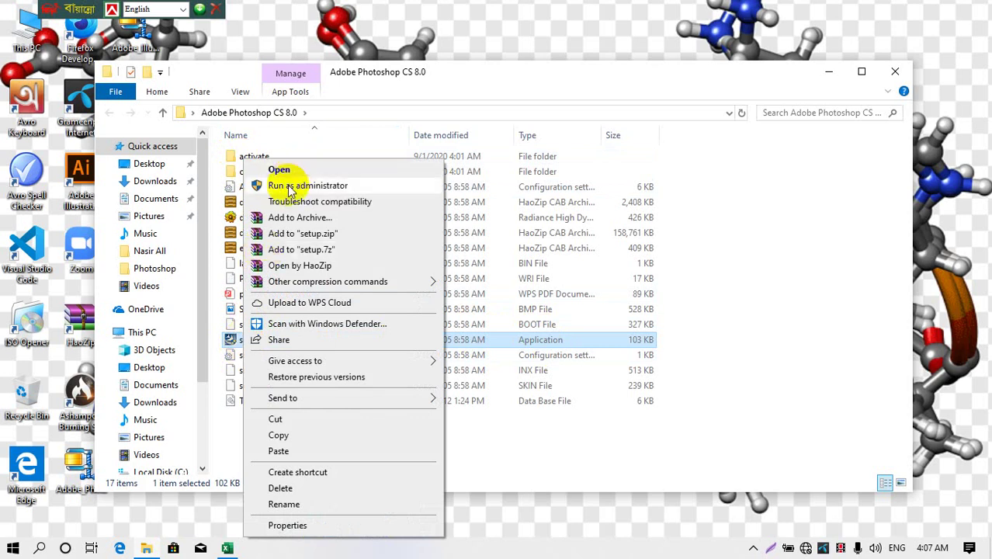
pyautogui.click(278, 169)
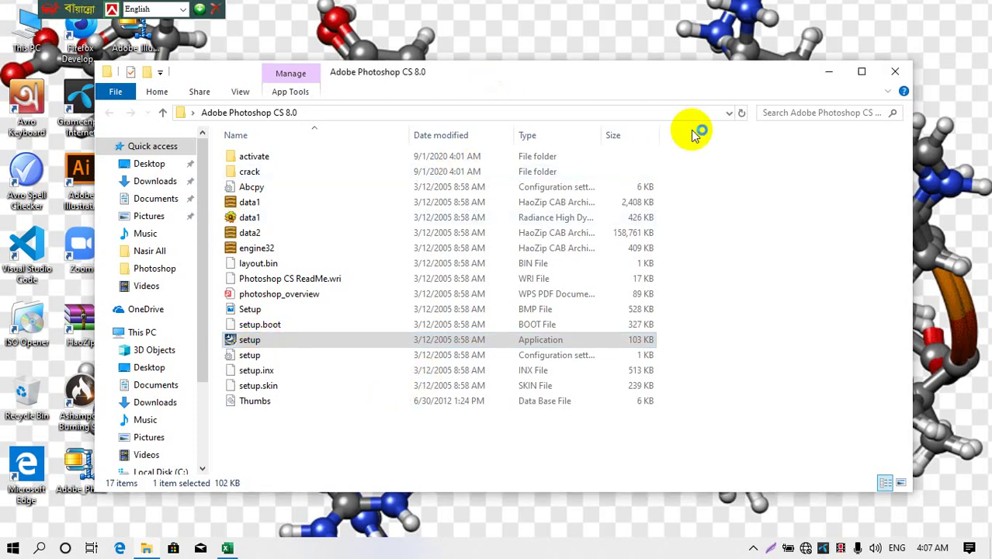
pyautogui.moveTo(770, 81); pyautogui.dragTo(778, 90)
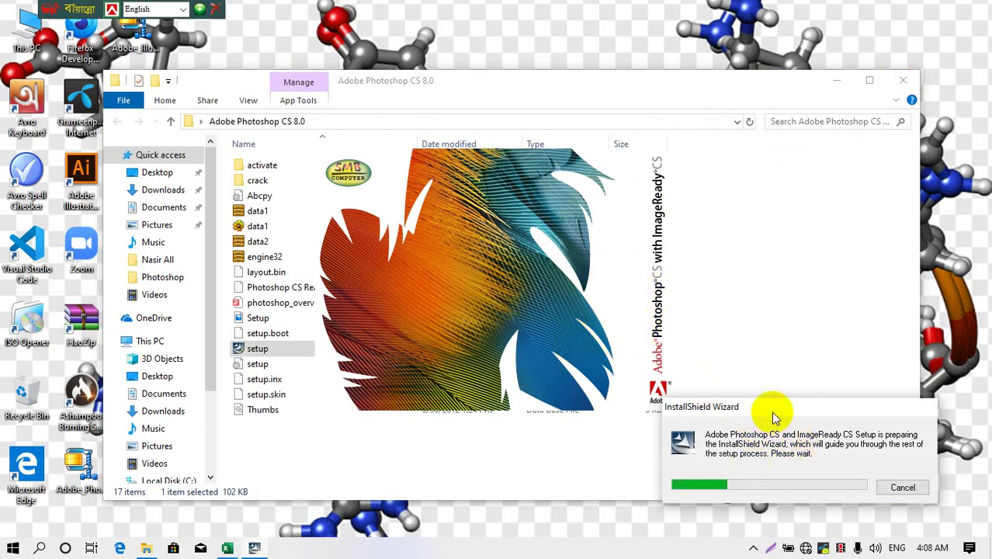
# Step: Move the InstallShield Wizard progress box to the centre of the screen
pyautogui.moveTo(774, 418); pyautogui.dragTo(479, 252)
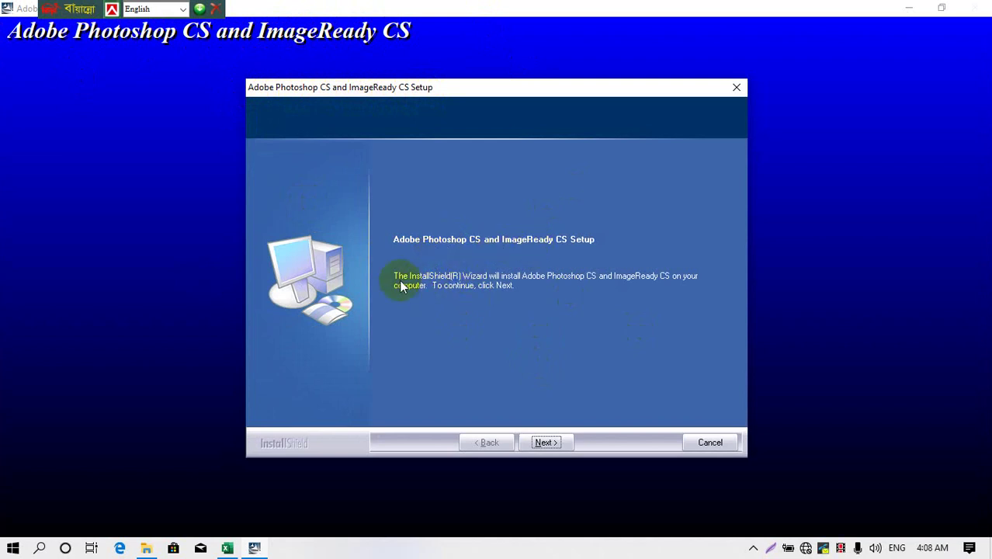
# Step: Get past the welcome page and close-applications warning, keeping International English as the language
pyautogui.click(546, 443)
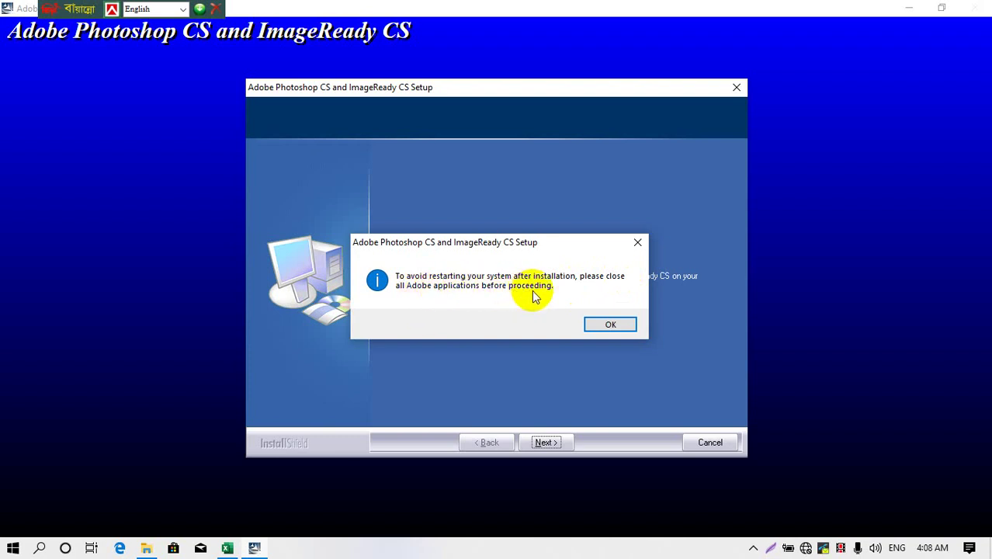
pyautogui.click(600, 327)
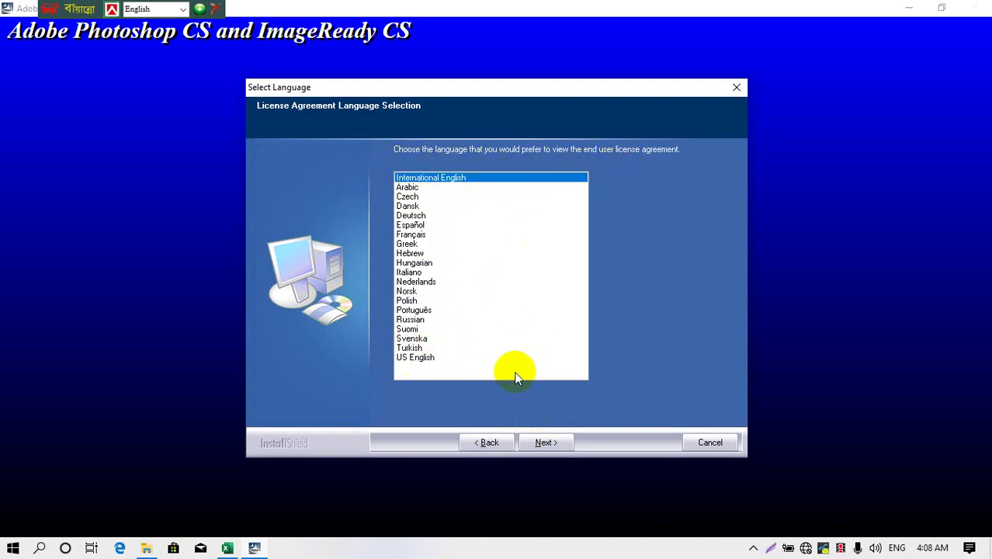
pyautogui.click(546, 443)
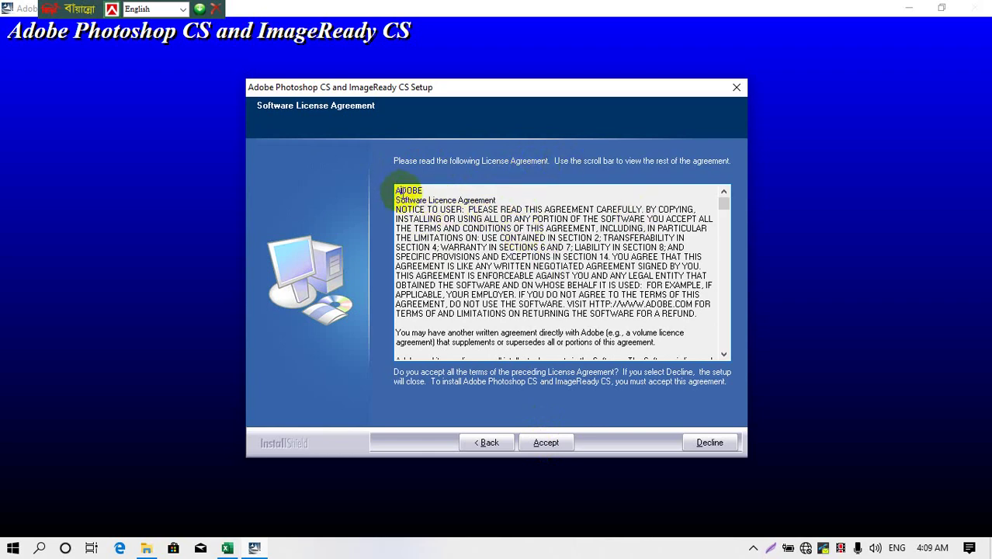
# Step: Scroll through the Photoshop CS license agreement and accept it
pyautogui.moveTo(400, 192); pyautogui.dragTo(587, 344)
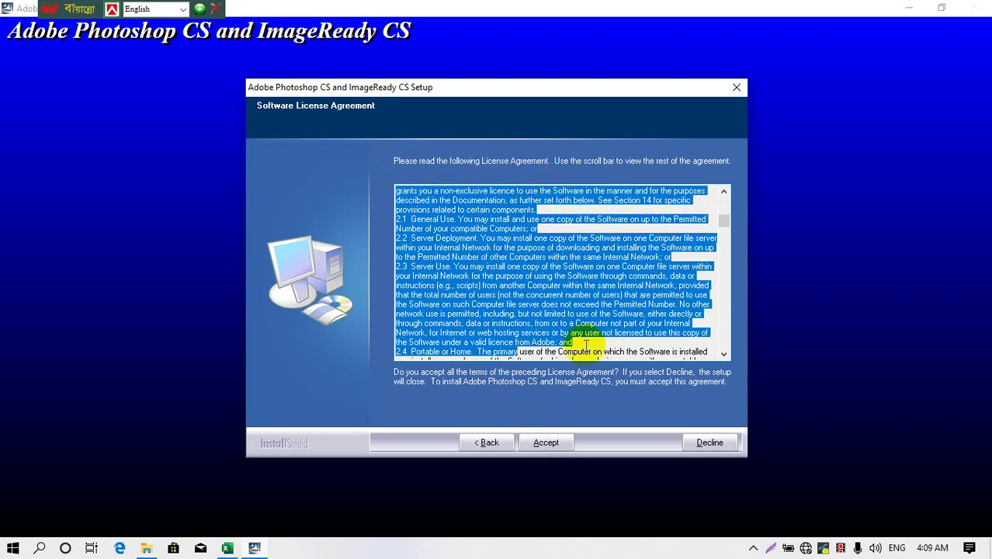
pyautogui.click(586, 344)
pyautogui.scroll(-5, 594, 237)
pyautogui.scroll(-5, 603, 259)
pyautogui.scroll(-5, 598, 289)
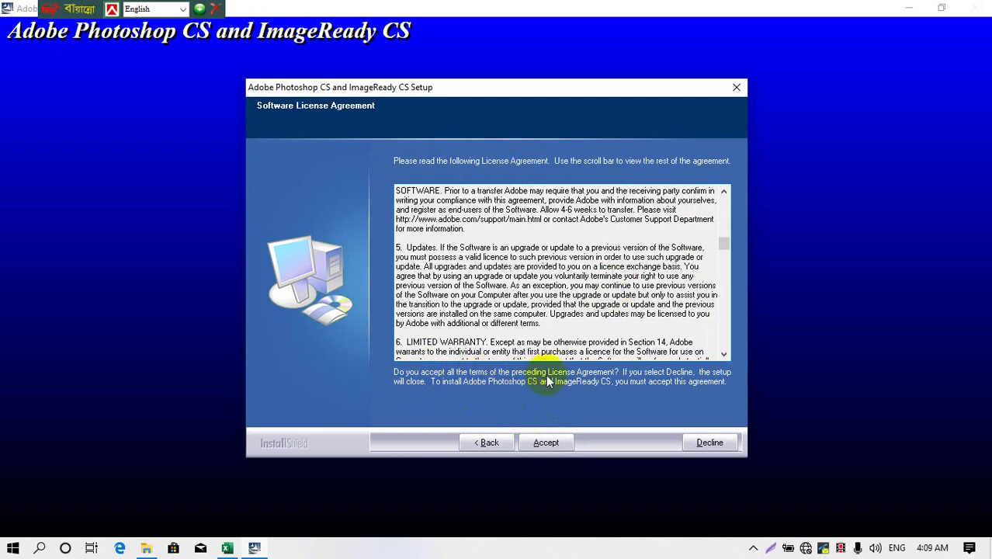
pyautogui.click(549, 444)
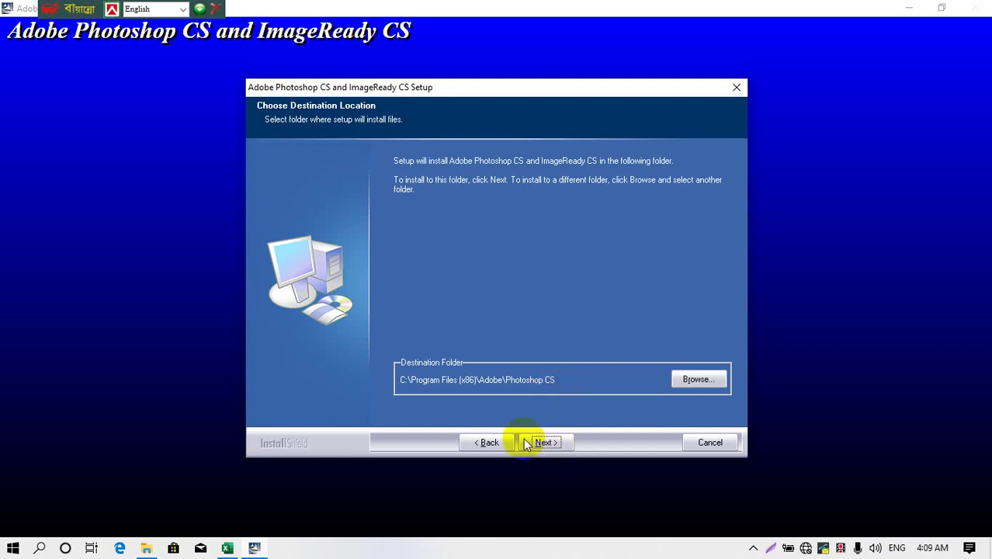
pyautogui.click(694, 380)
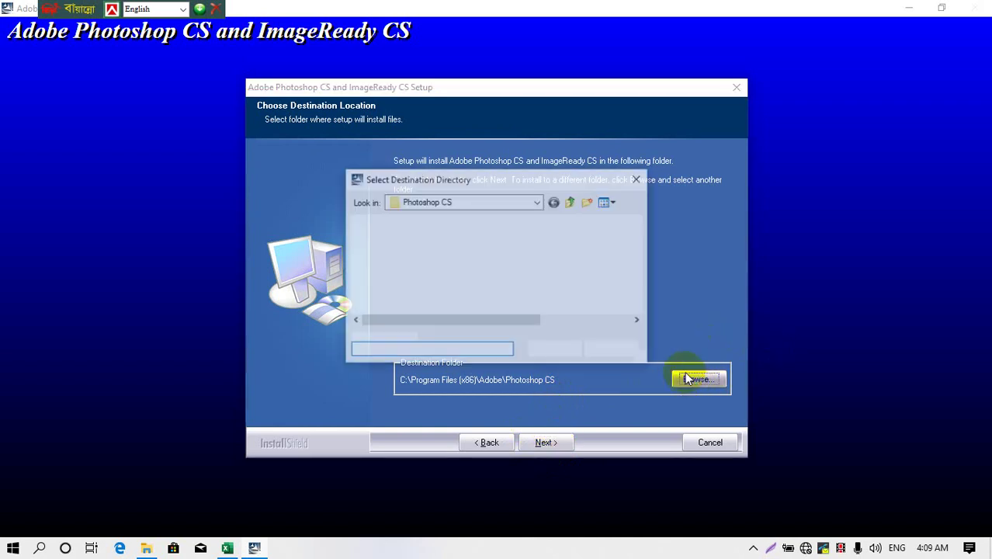
pyautogui.click(528, 203)
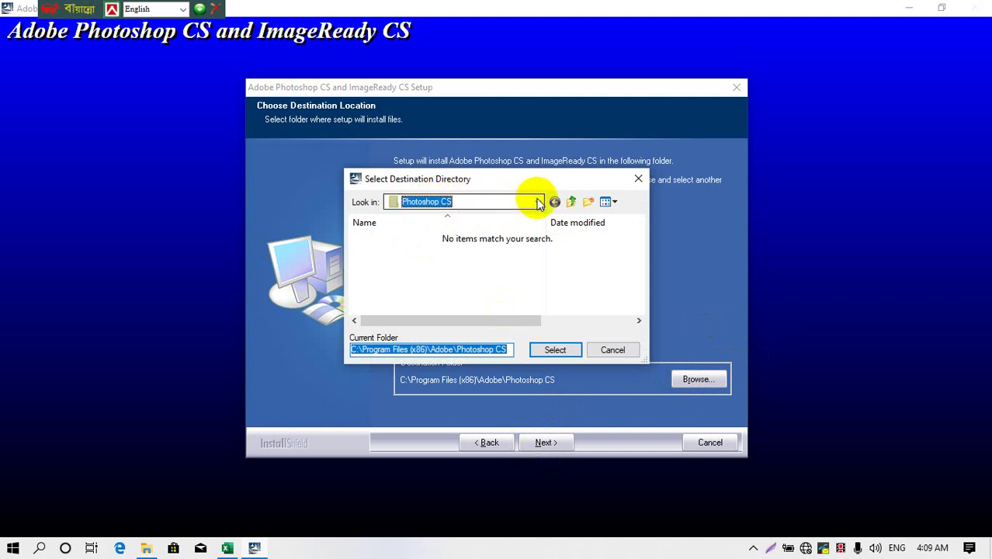
pyautogui.click(539, 203)
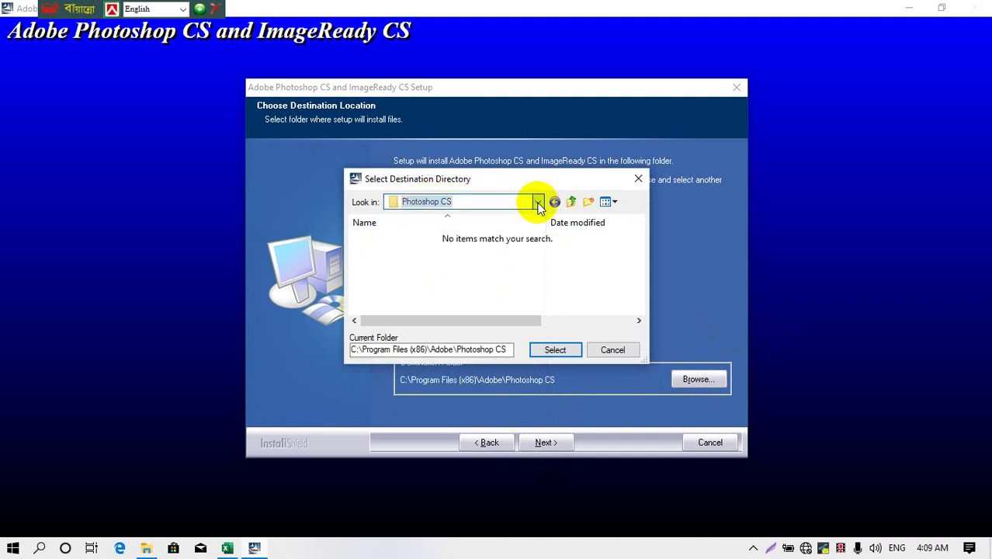
pyautogui.click(538, 203)
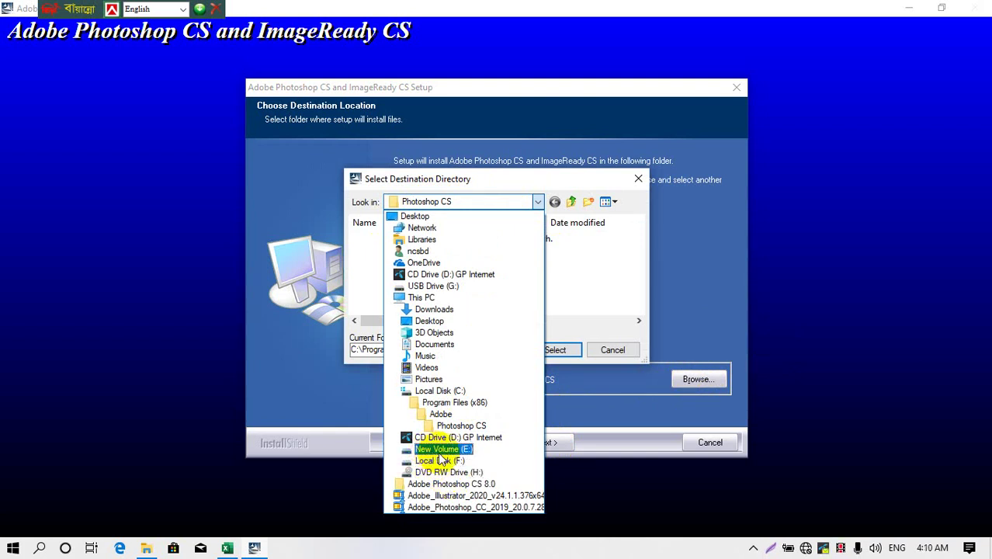
pyautogui.click(569, 419)
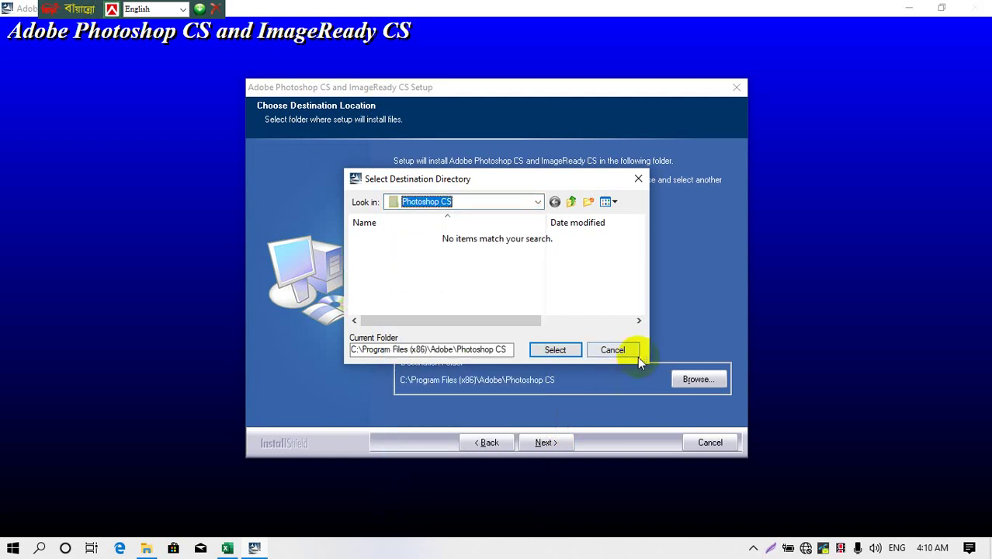
pyautogui.click(617, 349)
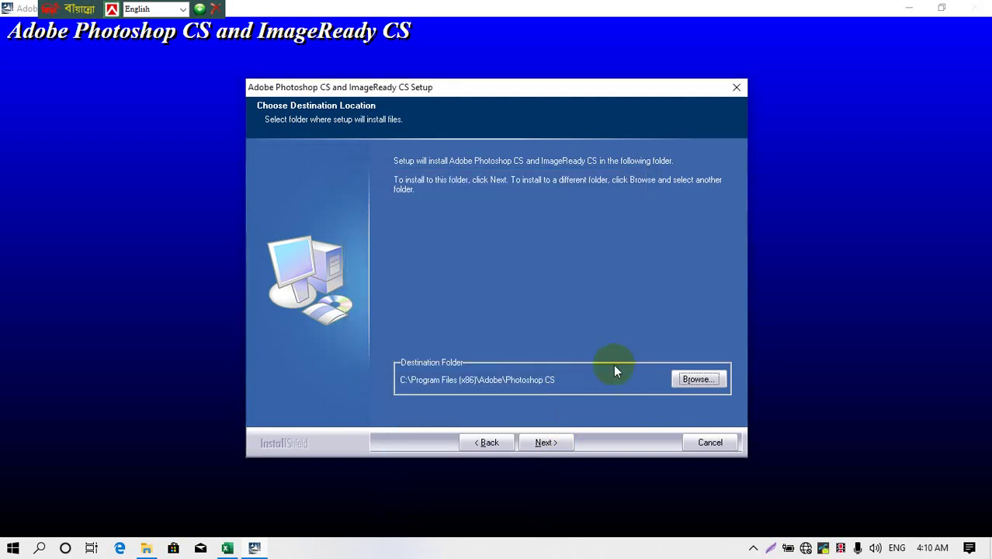
# Step: Keep the default install folder and file associations, and confirm the summary to start installing
pyautogui.click(545, 442)
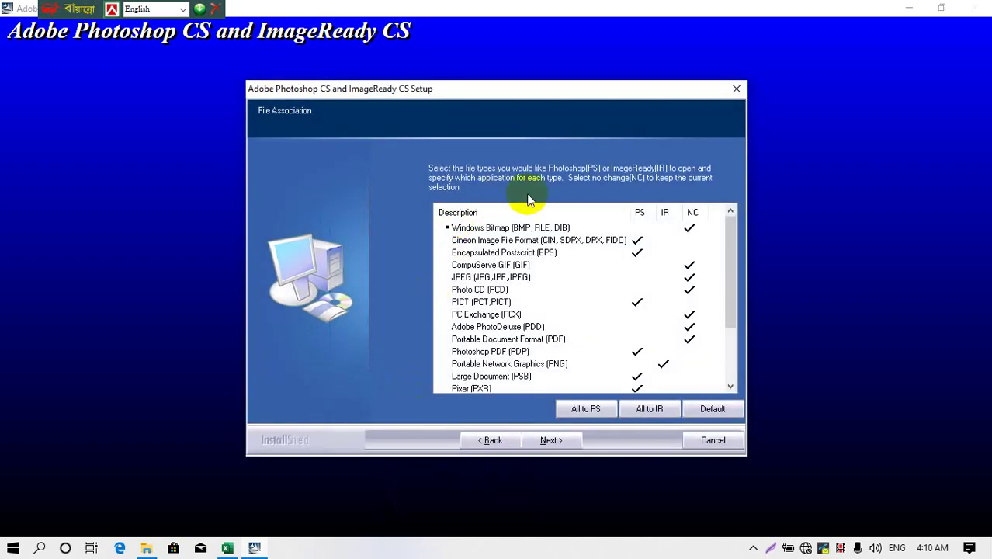
pyautogui.scroll(-2, 551, 311)
pyautogui.scroll(2, 565, 310)
pyautogui.scroll(-2, 578, 365)
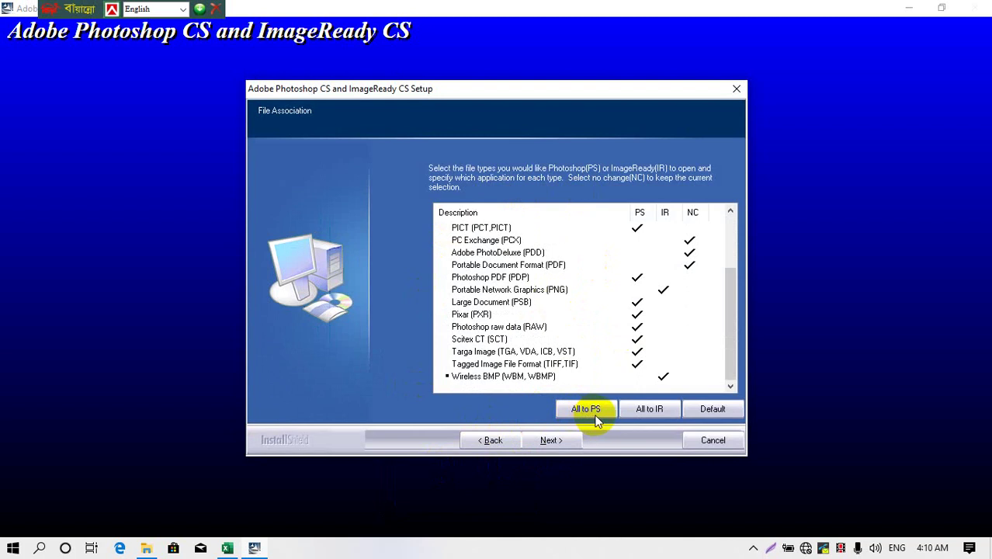
pyautogui.click(562, 444)
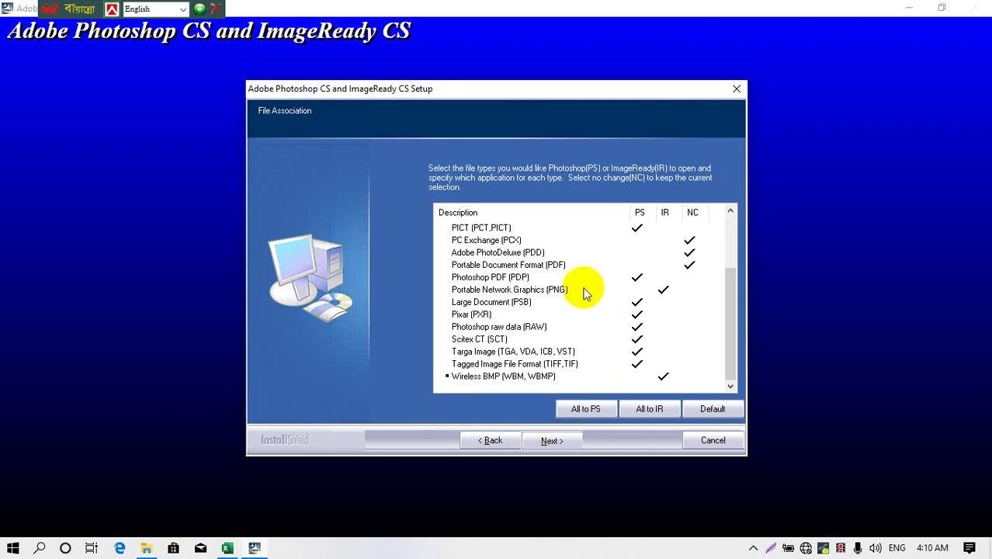
pyautogui.press('Return')
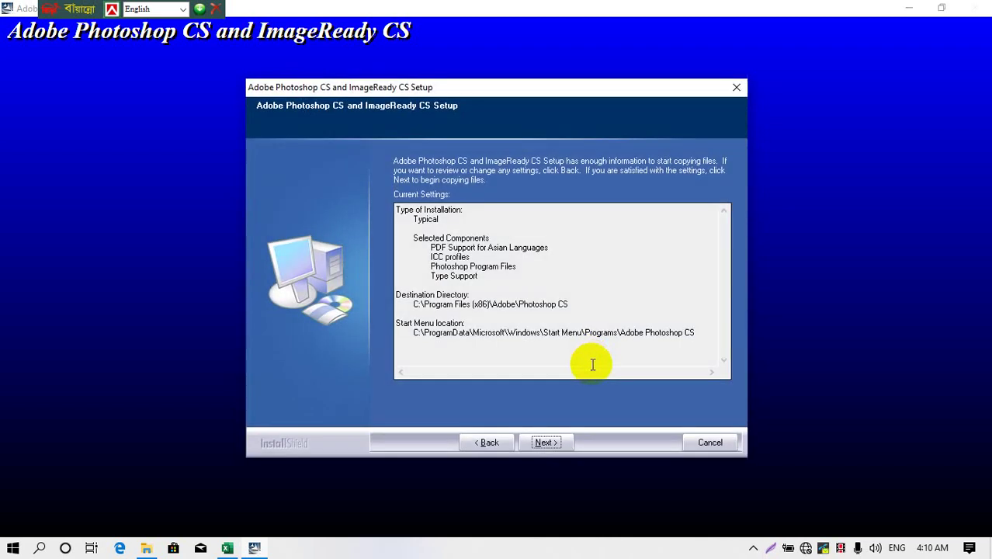
pyautogui.click(550, 443)
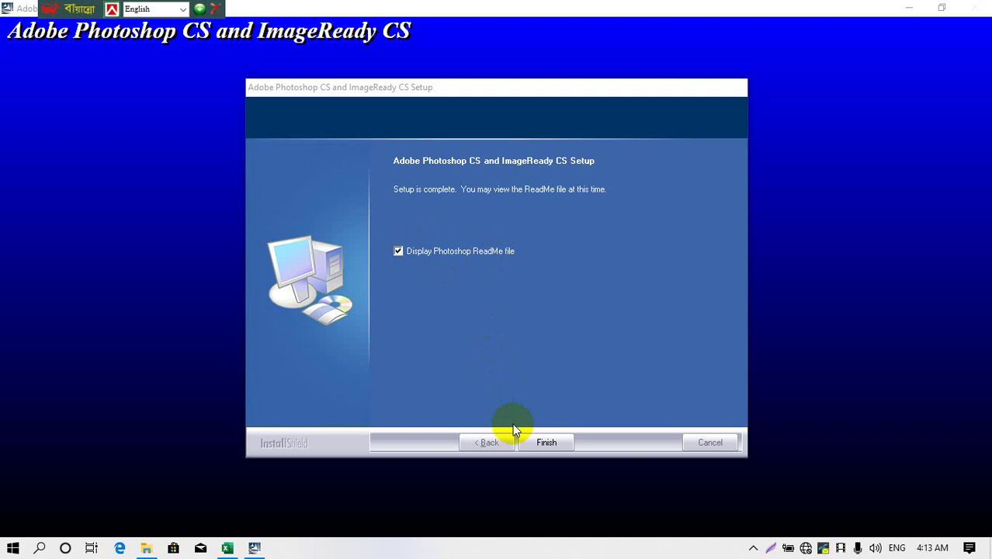
# Step: Finish setup without the Photoshop ReadMe, dismiss the thank-you box, and close the folder window
pyautogui.click(398, 251)
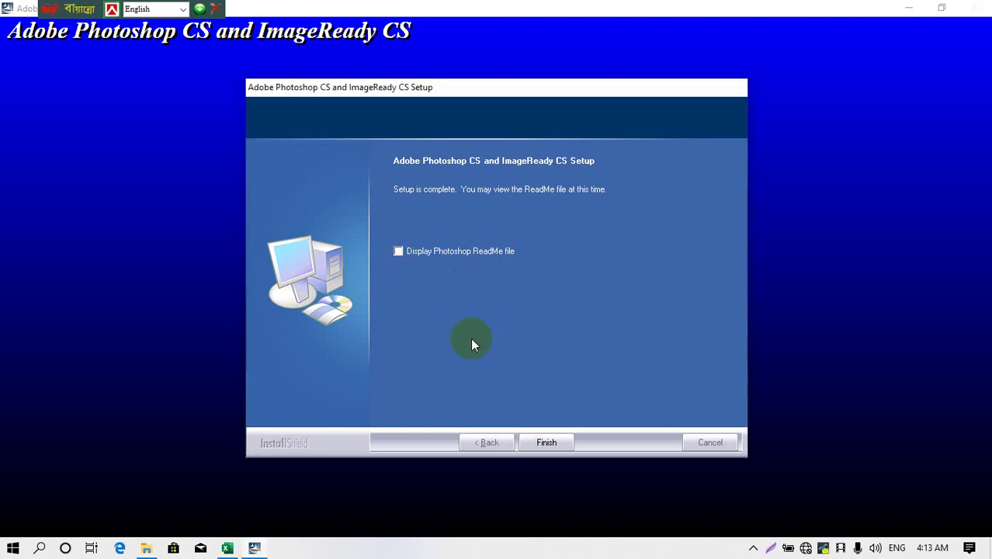
pyautogui.click(544, 442)
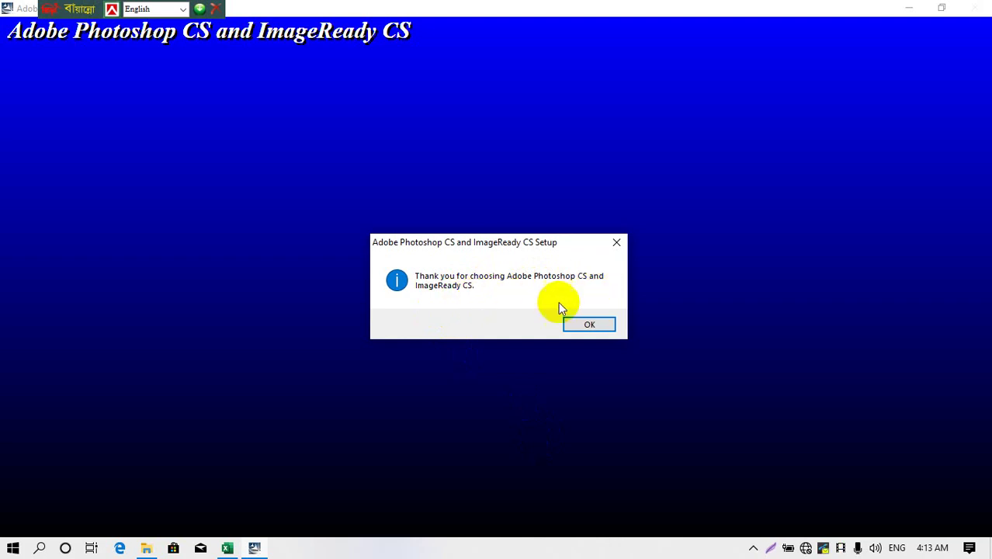
pyautogui.click(579, 326)
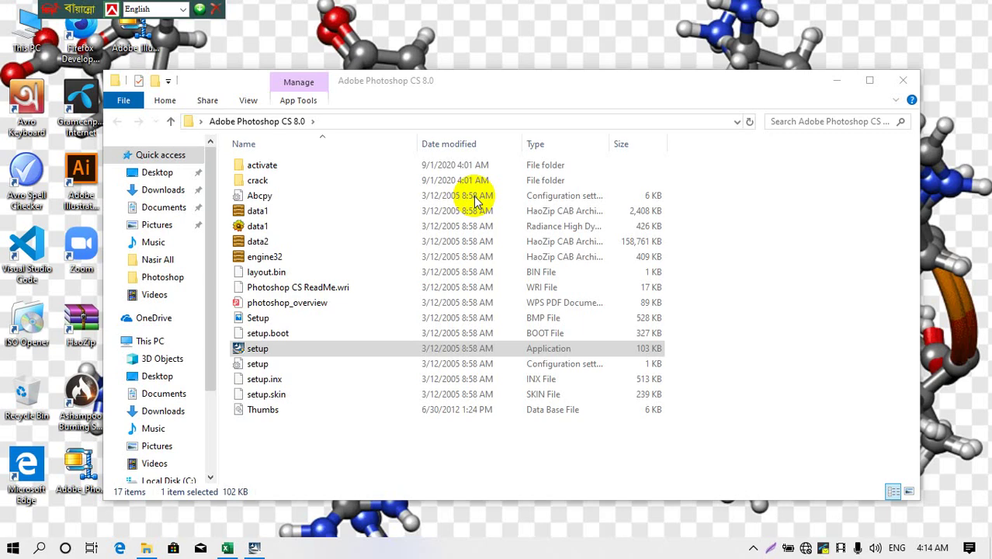
pyautogui.click(902, 78)
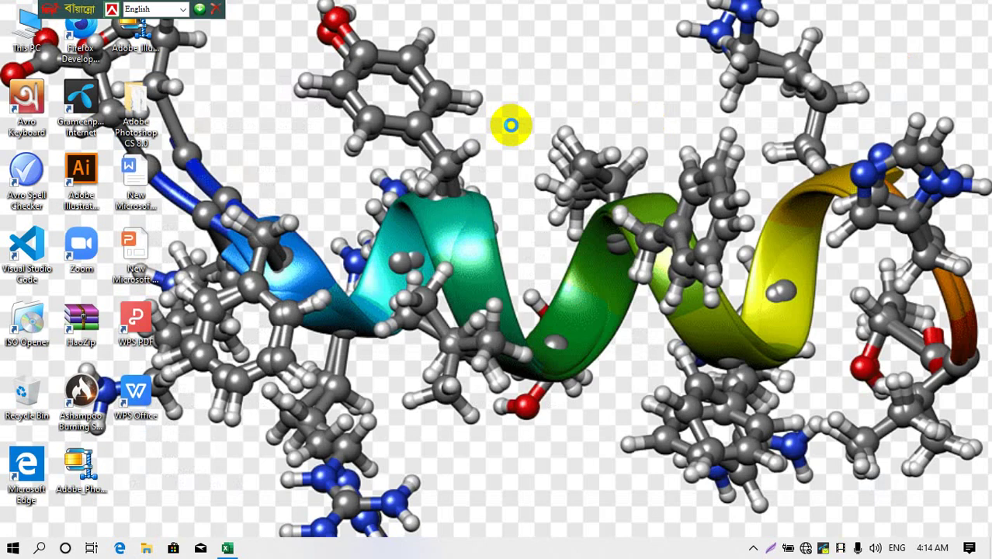
# Step: Refresh the desktop twice
pyautogui.rightClick(511, 125)
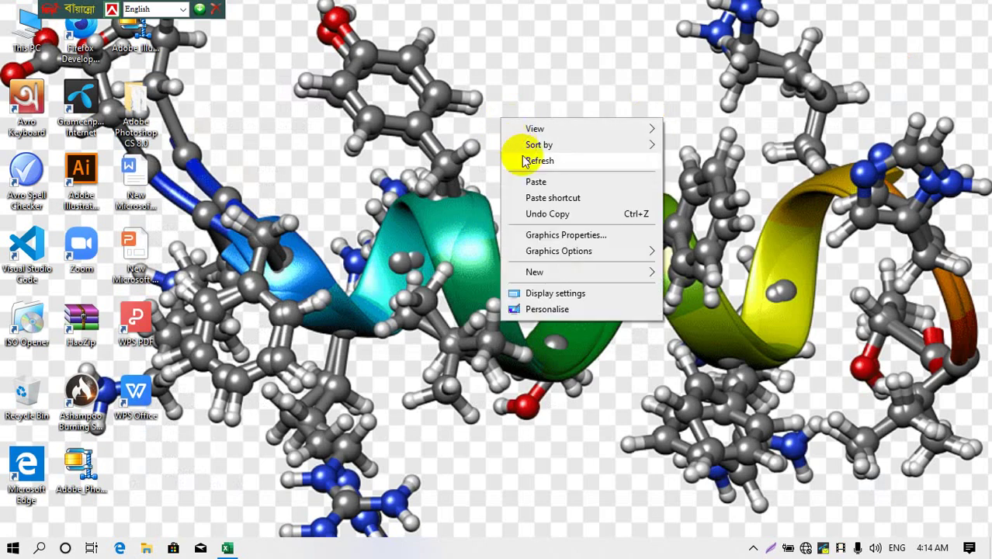
pyautogui.click(525, 160)
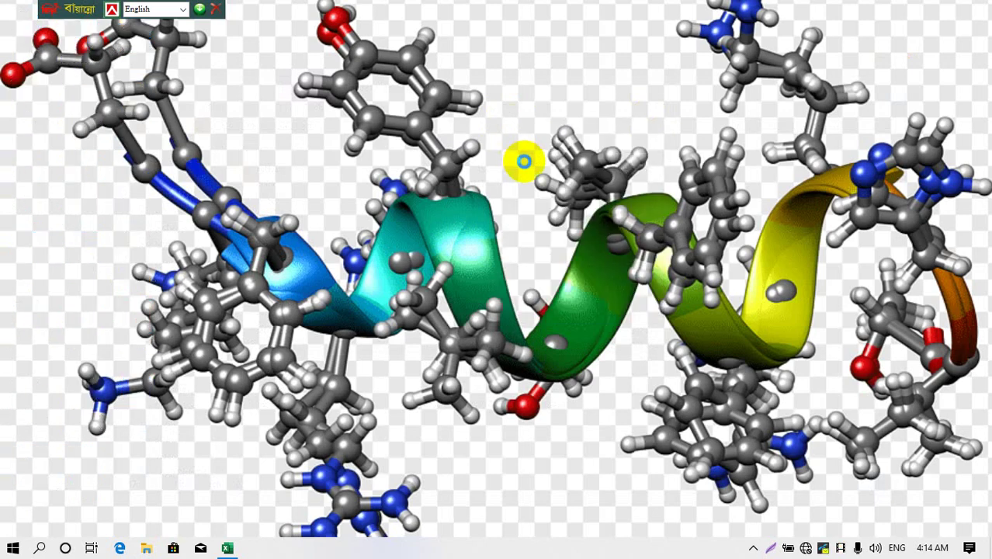
pyautogui.rightClick(525, 166)
pyautogui.click(540, 201)
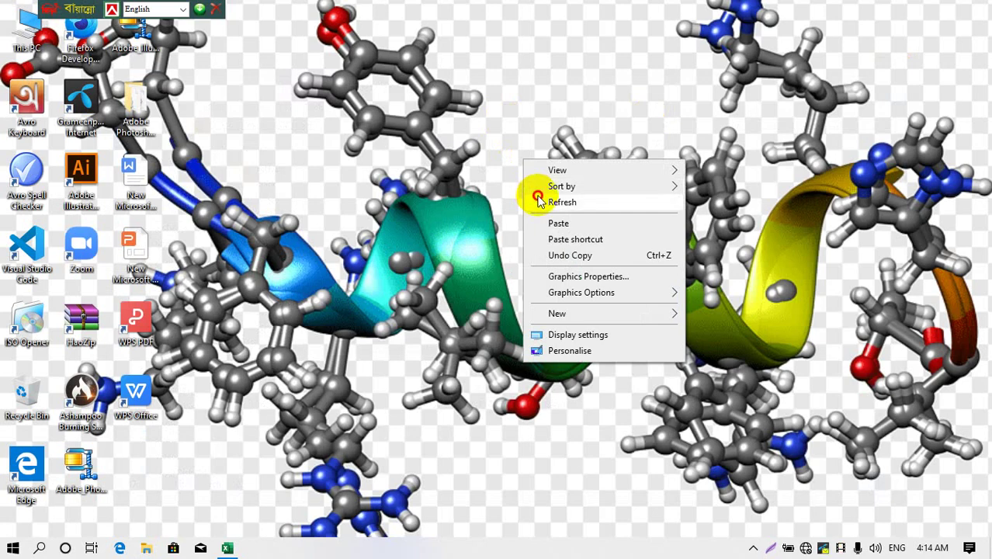
# Step: Create a new Adobe Photoshop Image file on the desktop, keeping its default name
pyautogui.rightClick(366, 64)
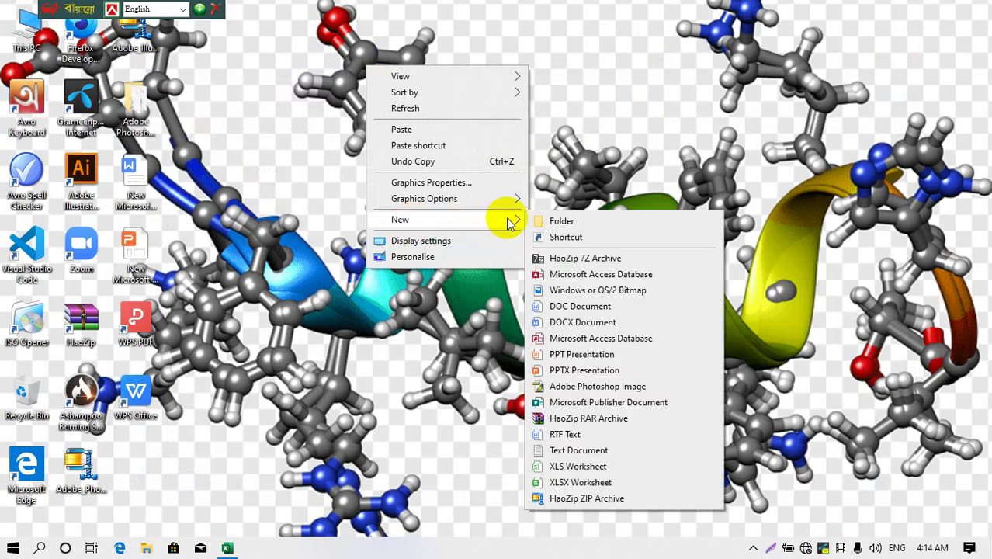
pyautogui.moveTo(446, 220)
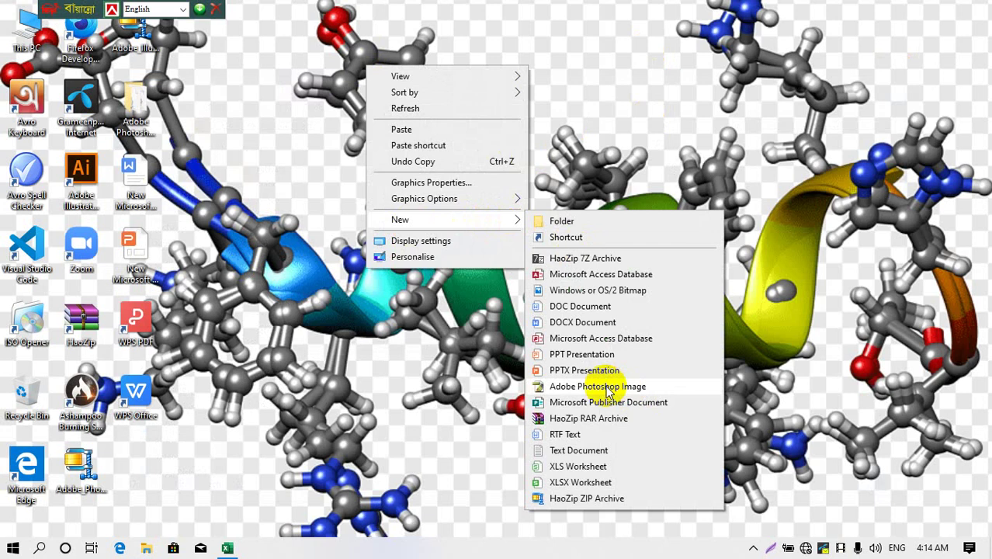
pyautogui.click(604, 386)
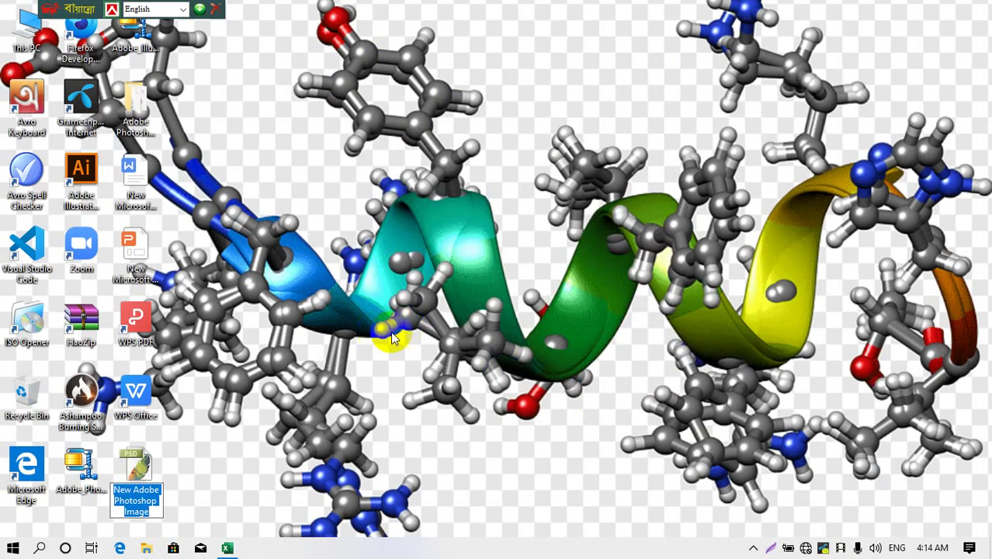
pyautogui.press('Return')
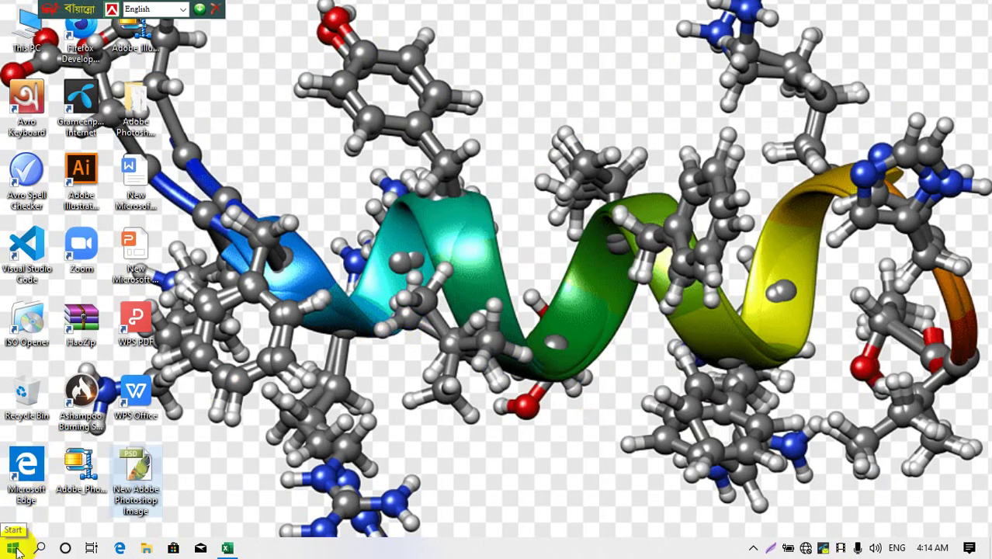
pyautogui.click(14, 549)
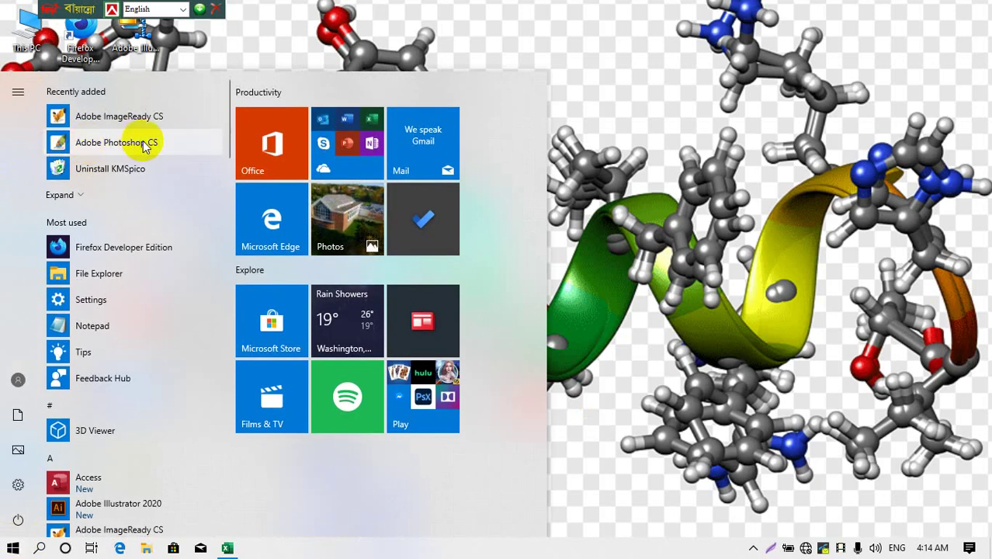
pyautogui.click(659, 204)
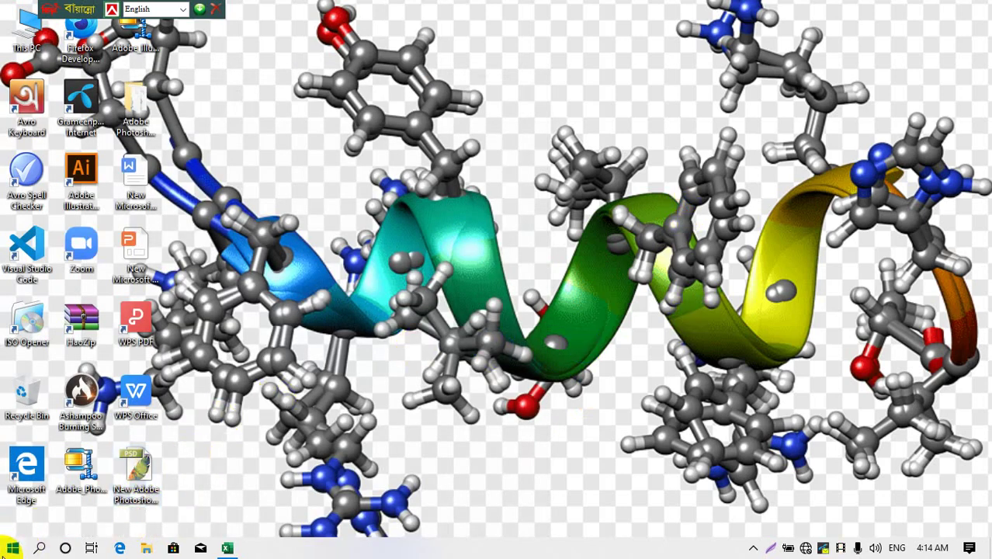
pyautogui.click(5, 549)
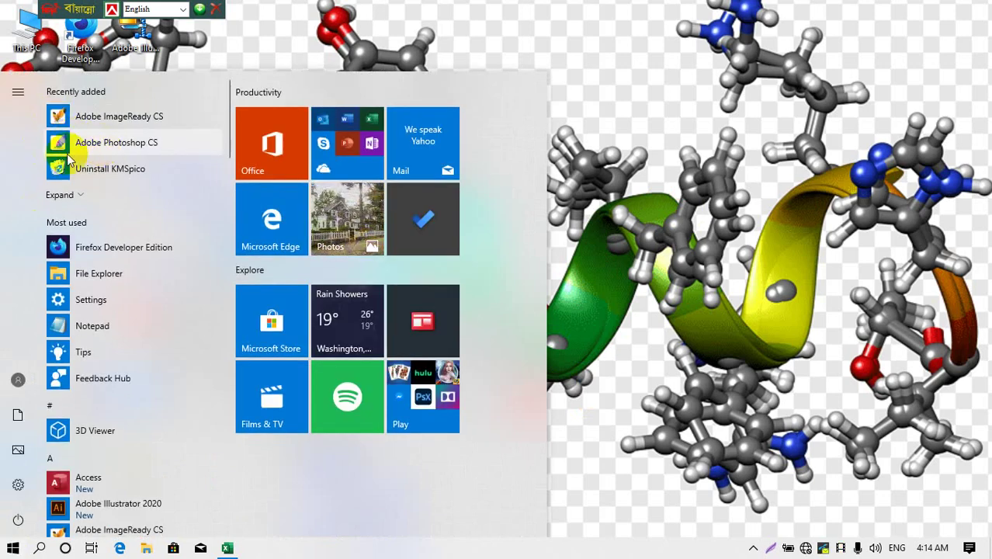
pyautogui.click(553, 169)
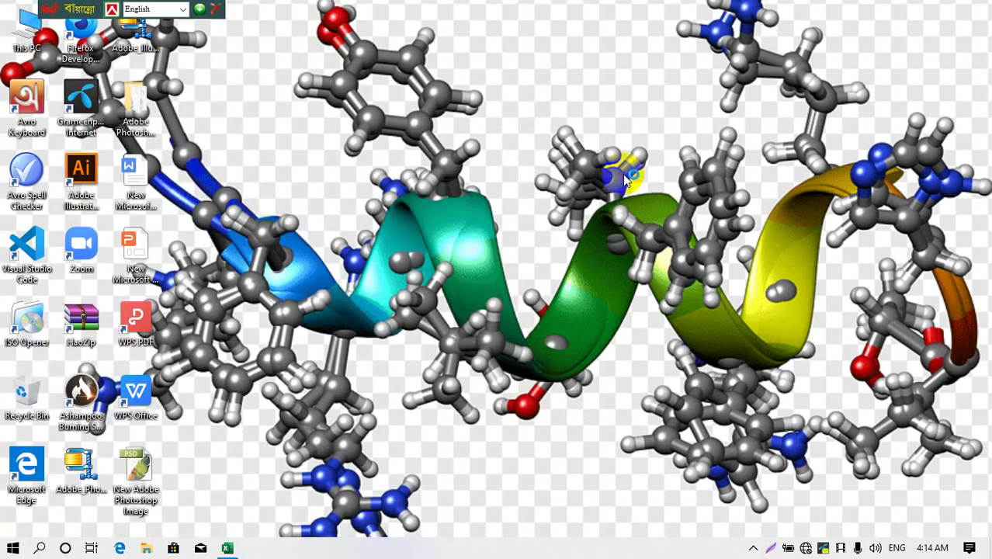
# Step: Open New Adobe Photoshop Image with Adobe Photoshop CS Middle East Version
pyautogui.rightClick(143, 466)
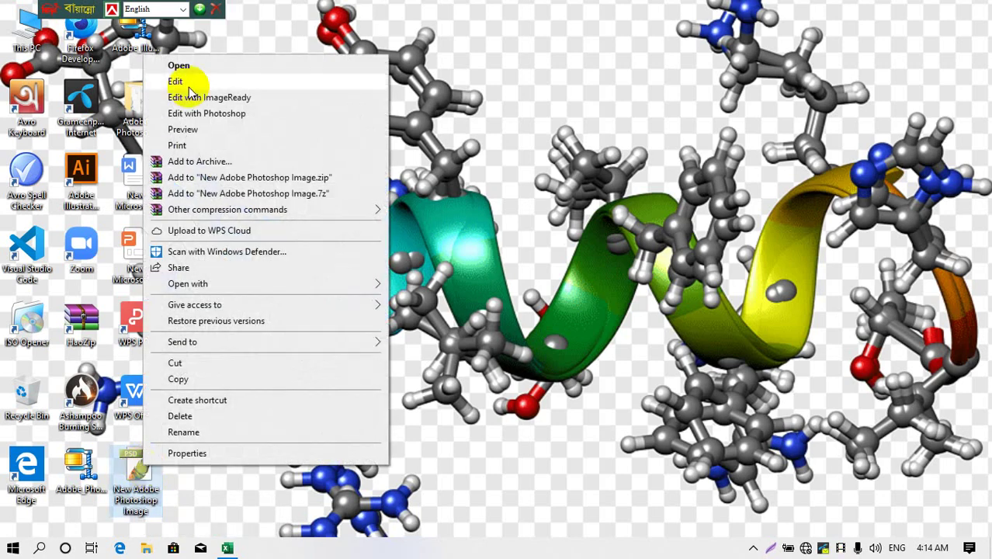
pyautogui.click(595, 135)
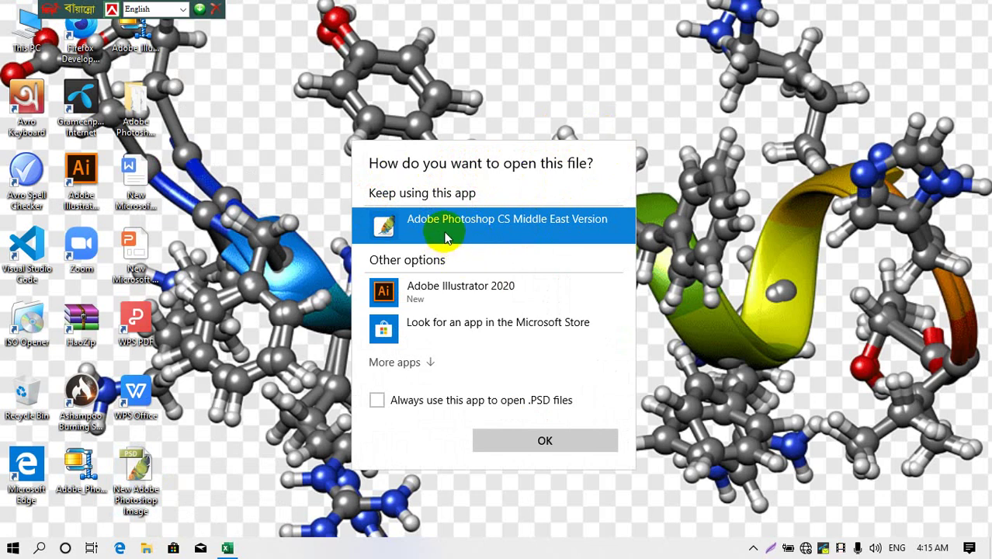
pyautogui.click(523, 436)
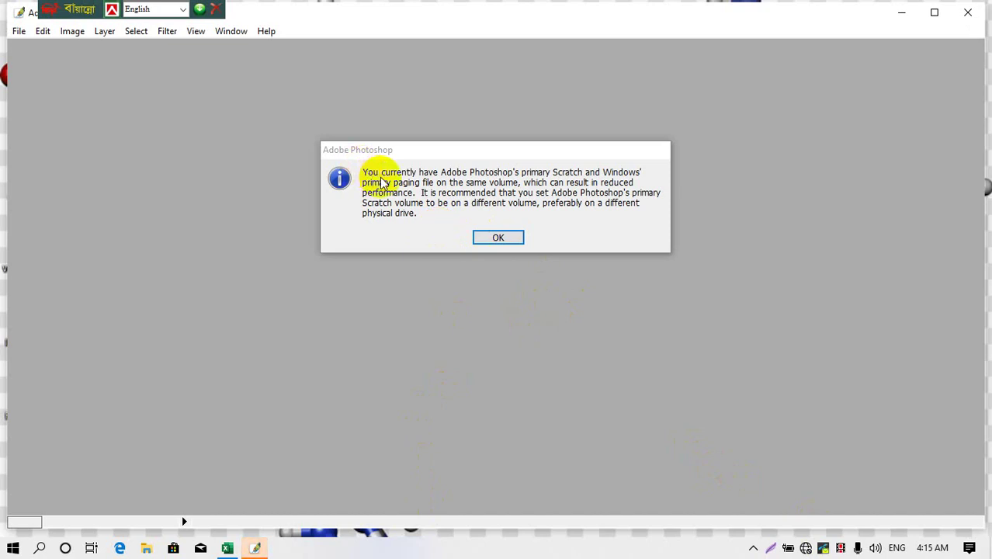
# Step: Dismiss the scratch-disk warning, let Photoshop finish loading, and start a new 7 × 5 inch, 72 ppi document
pyautogui.click(506, 239)
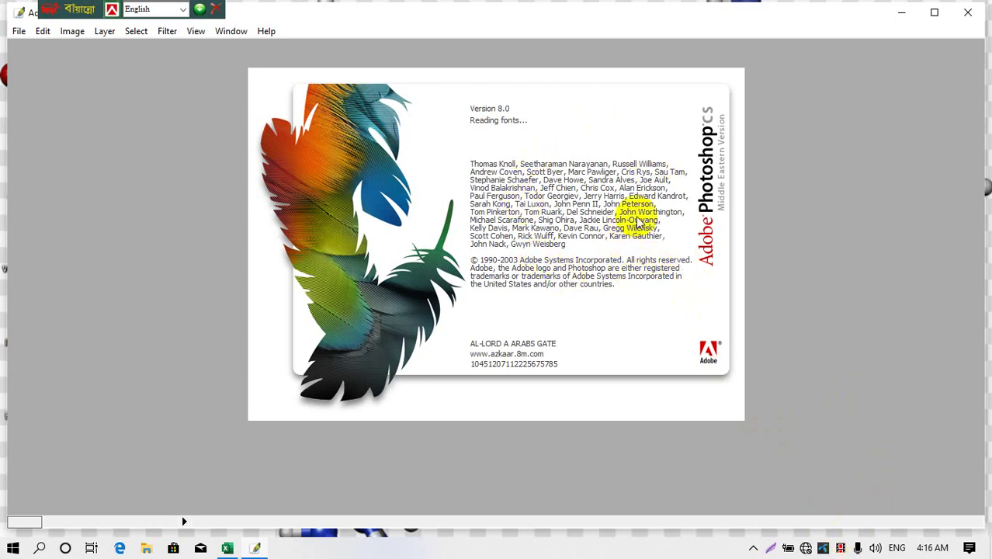
pyautogui.click(489, 115)
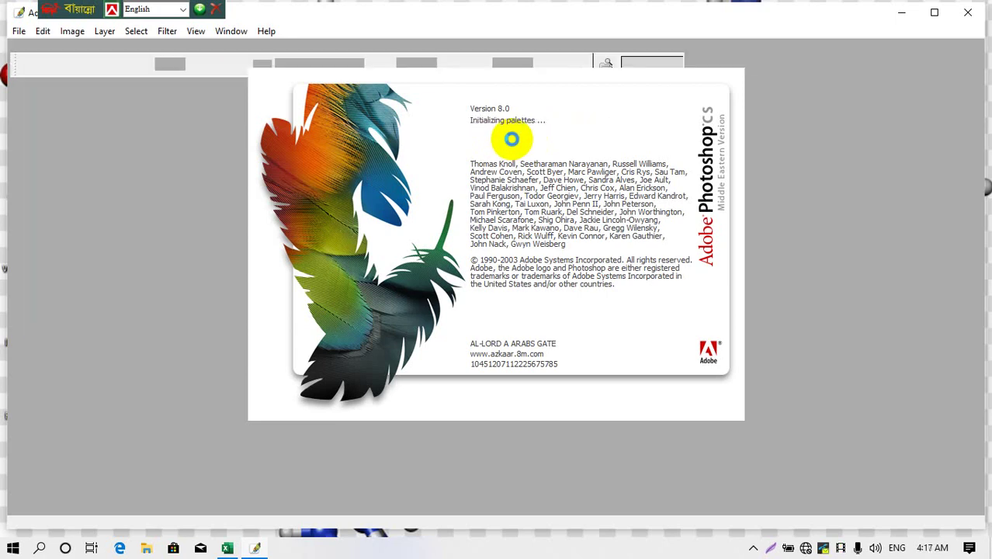
pyautogui.hotkey('ctrl', 'n')
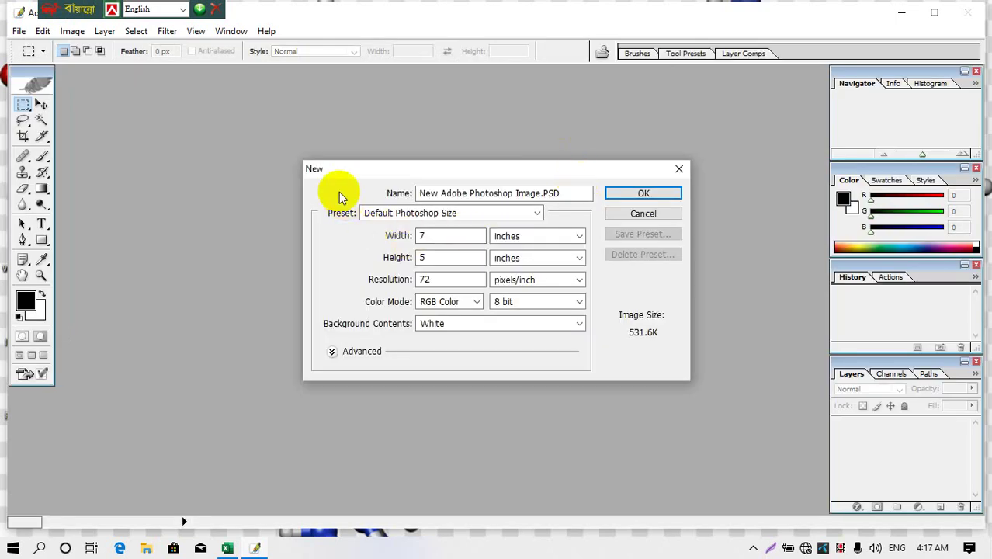
# Step: Create the blank white New Adobe Photoshop Image.PSD at the default 7 × 5 inch, RGB size
pyautogui.click(516, 194)
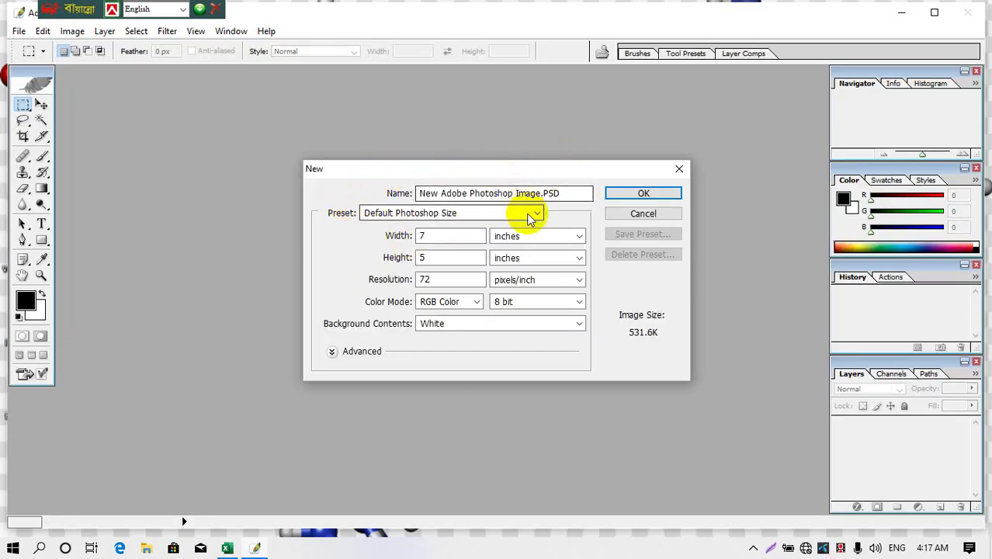
pyautogui.moveTo(567, 176); pyautogui.dragTo(498, 182)
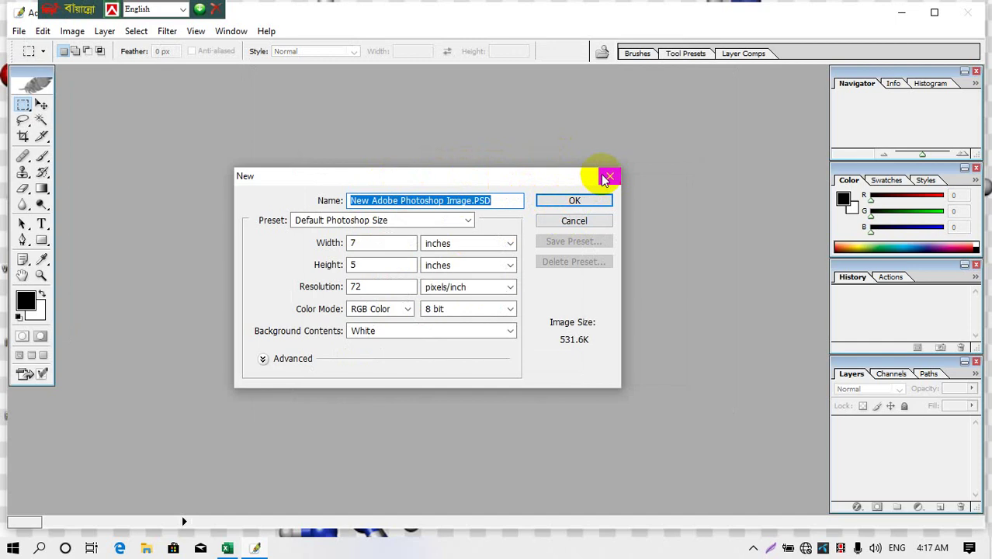
pyautogui.click(565, 202)
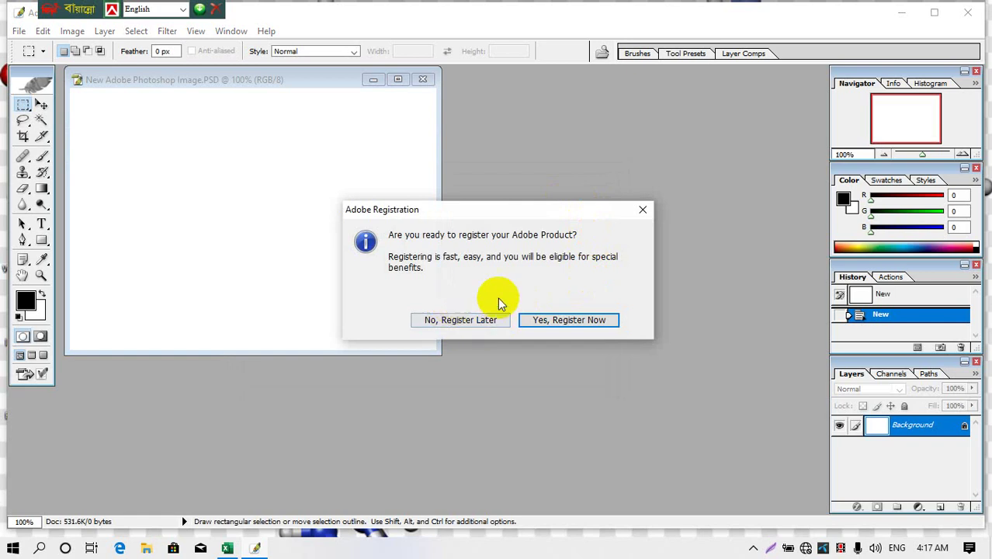
# Step: Register later, close the stray browser window, and accept North America General Purpose Defaults colour settings
pyautogui.click(571, 321)
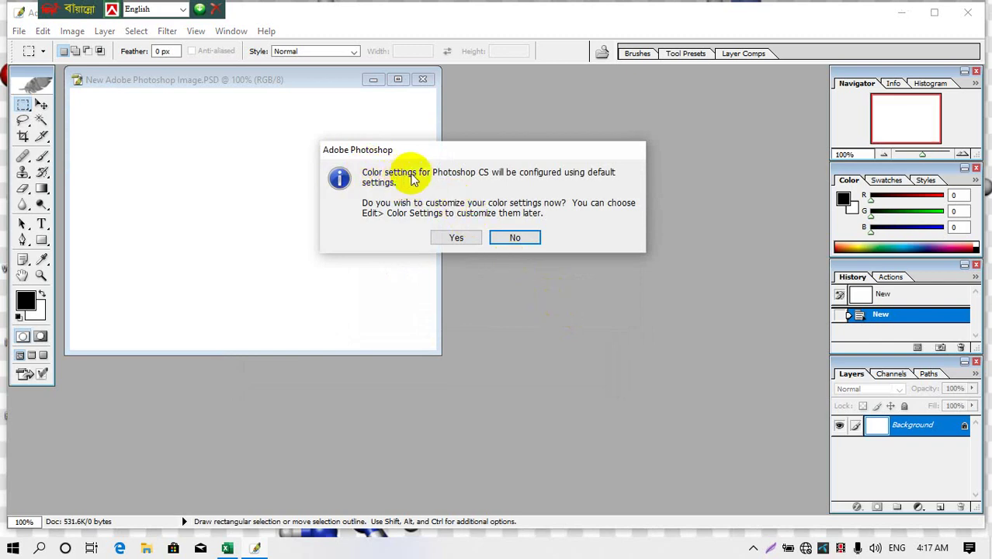
pyautogui.click(532, 177)
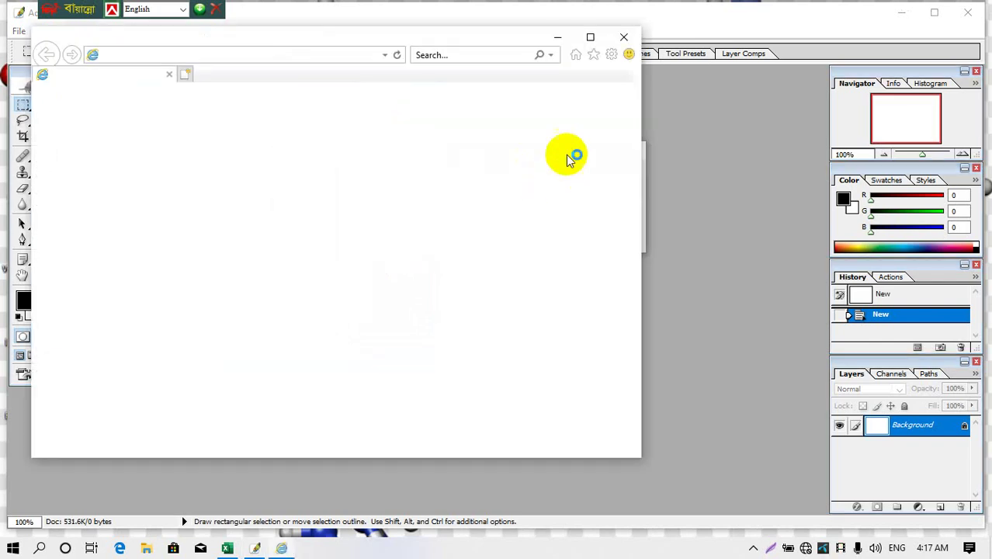
pyautogui.click(616, 38)
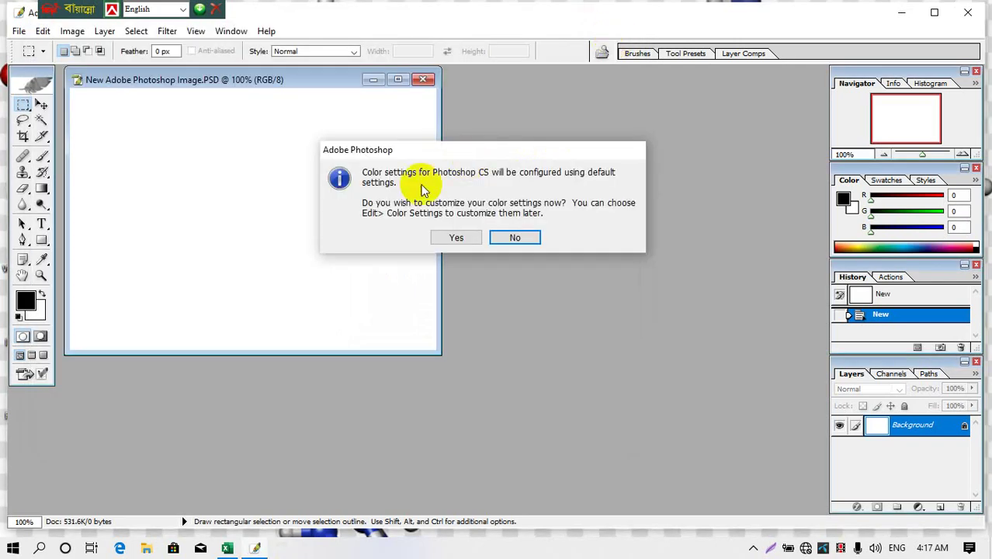
pyautogui.click(448, 237)
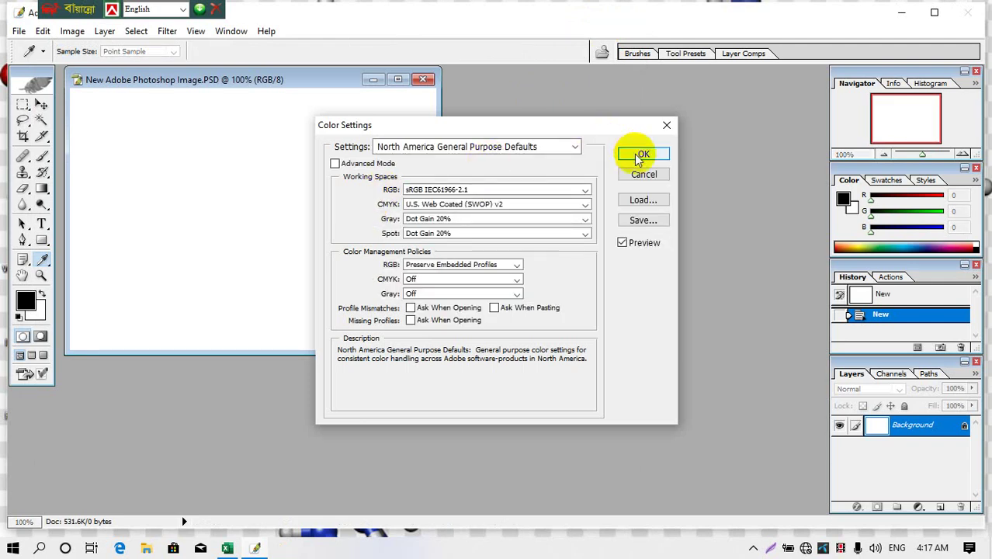
pyautogui.click(639, 155)
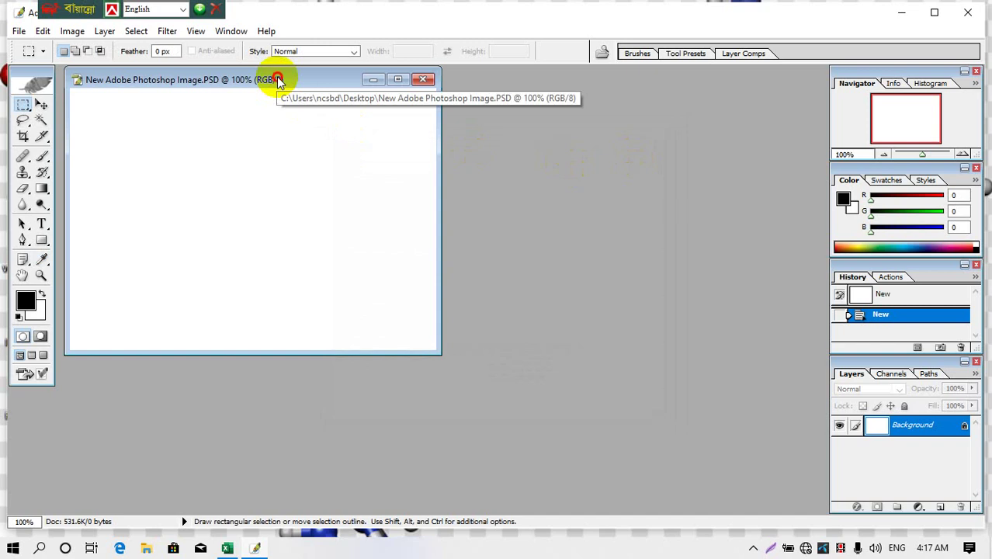
# Step: Close New Adobe Photoshop Image.PSD without saving, leaving an empty Photoshop workspace
pyautogui.moveTo(278, 79); pyautogui.dragTo(428, 90)
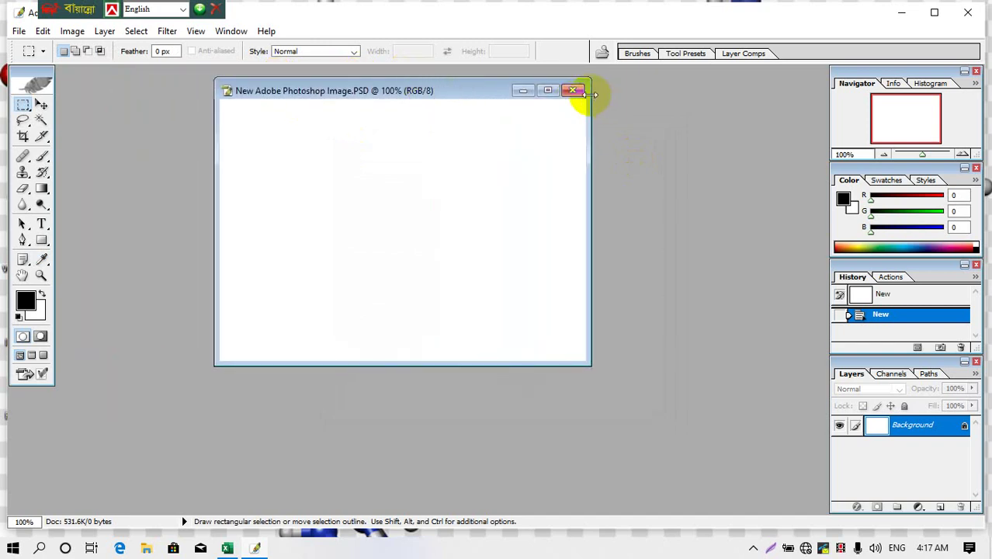
pyautogui.click(574, 90)
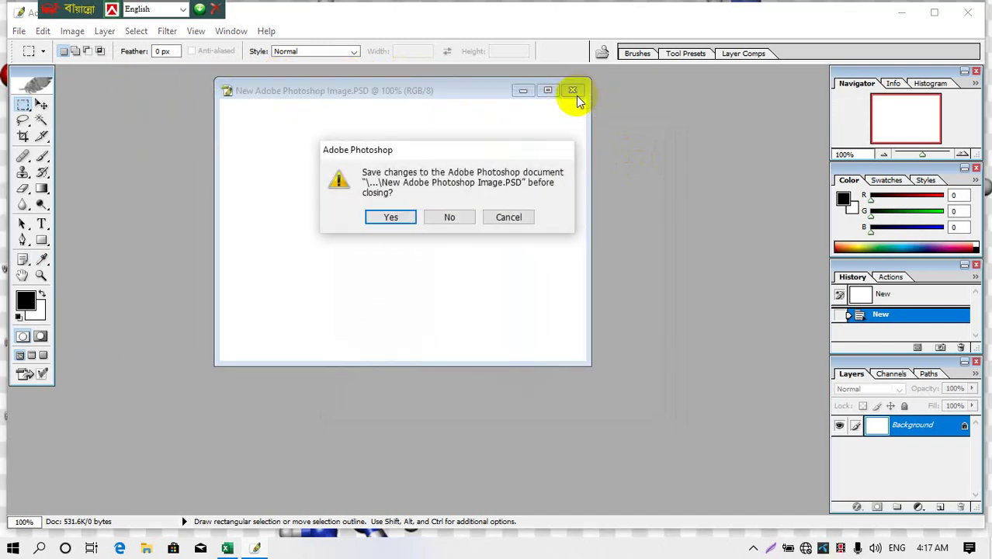
pyautogui.click(444, 215)
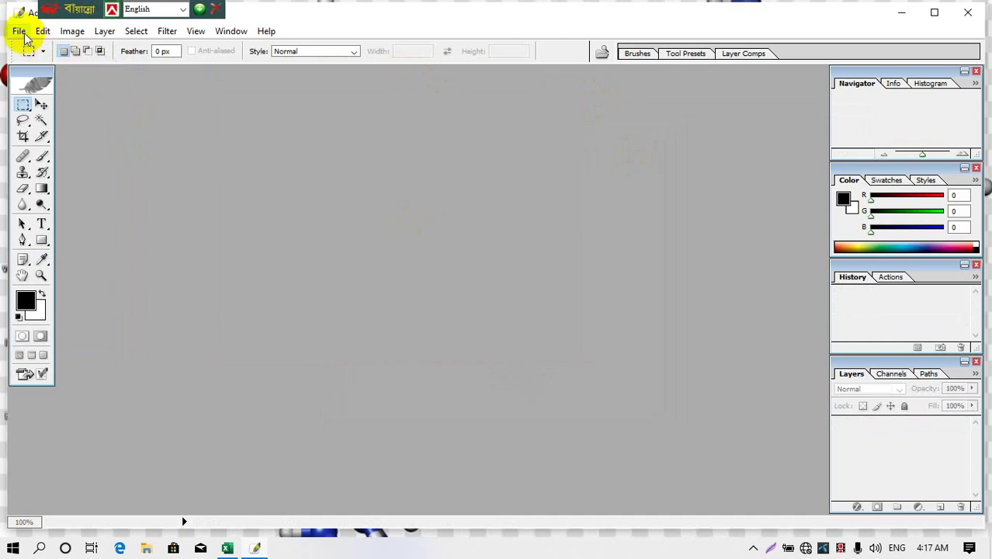